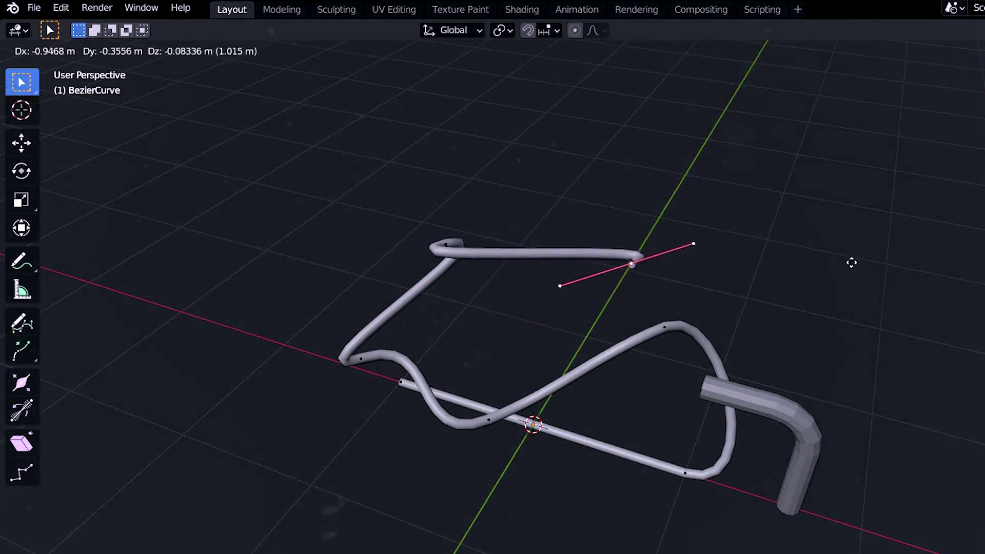
Move the winding wire's end control point higher and further to the right.
{"action": "left_click", "coordinate": [754, 202]}
{"action": "key", "text": "g"}
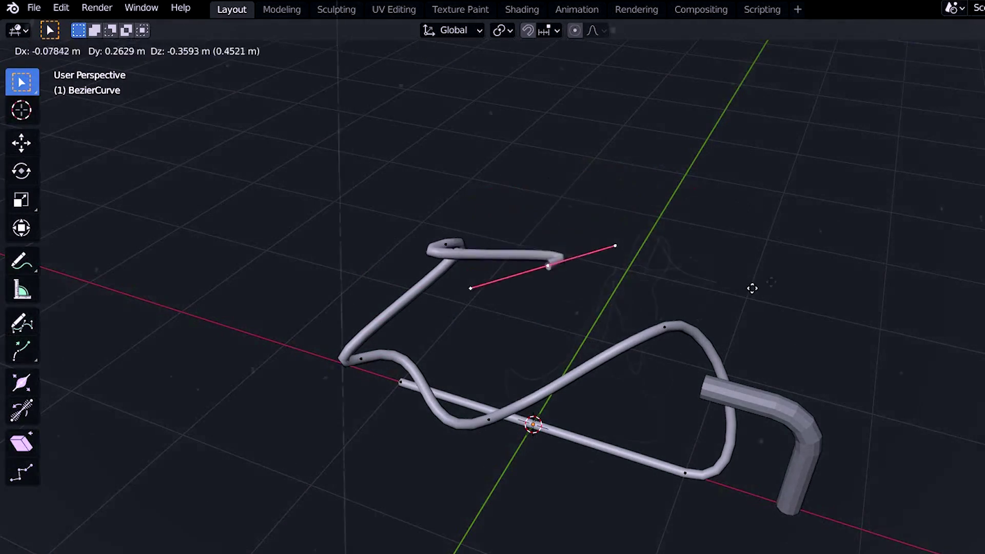
{"action": "left_click", "coordinate": [906, 257]}
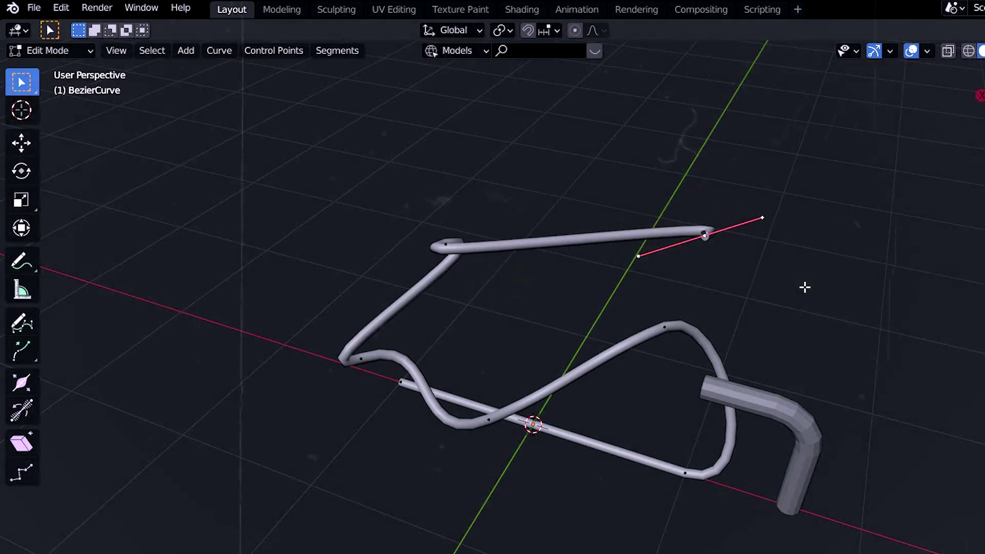
{"action": "key", "text": "g"}
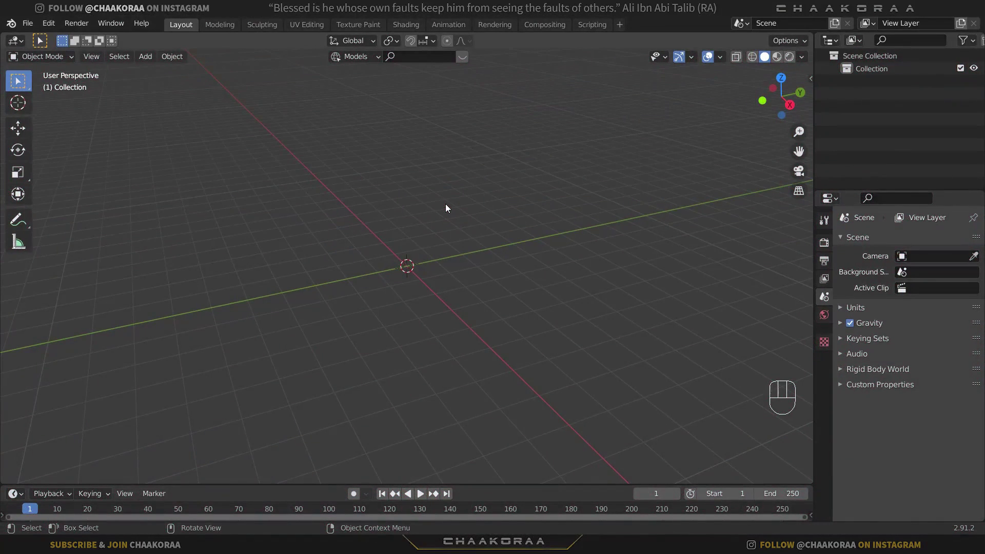
Add a cylinder mesh at the origin and frame it in the view.
{"action": "key", "text": "shift+a"}
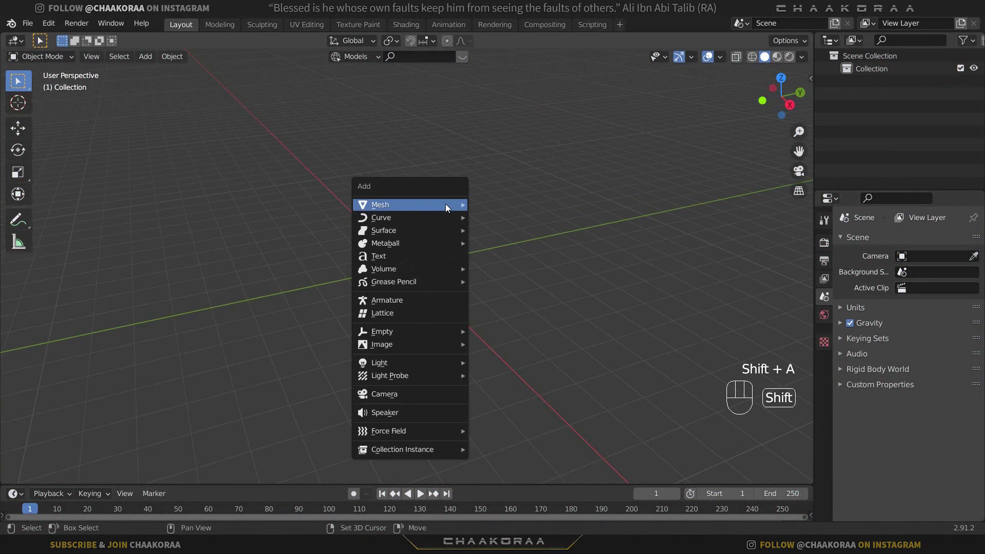
{"action": "mouse_move", "coordinate": [446, 206]}
{"action": "left_click", "coordinate": [512, 267]}
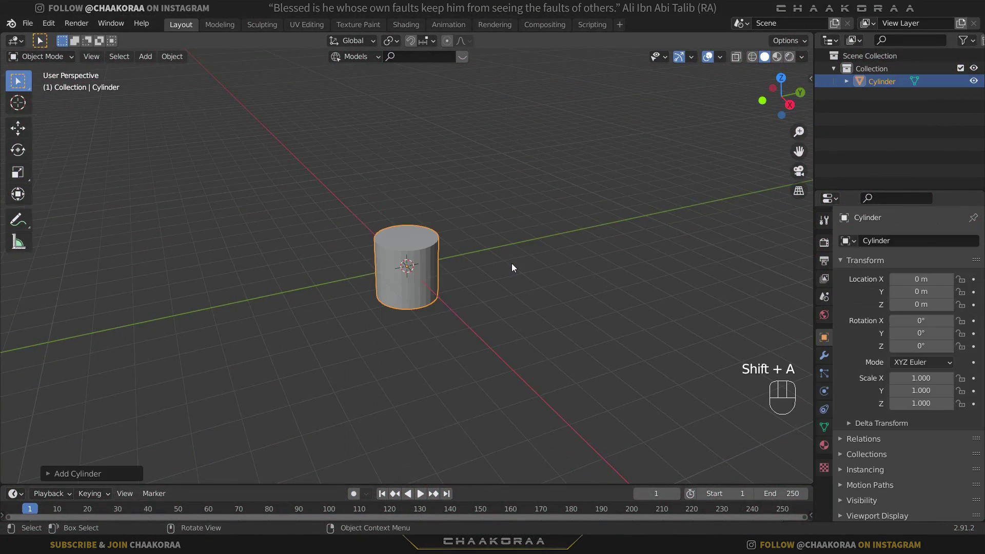
{"action": "scroll", "coordinate": [439, 280], "scroll_direction": "up", "scroll_amount": 5}
{"action": "middle_click_drag", "start_coordinate": [412, 257], "coordinate": [499, 284], "text": "shift"}
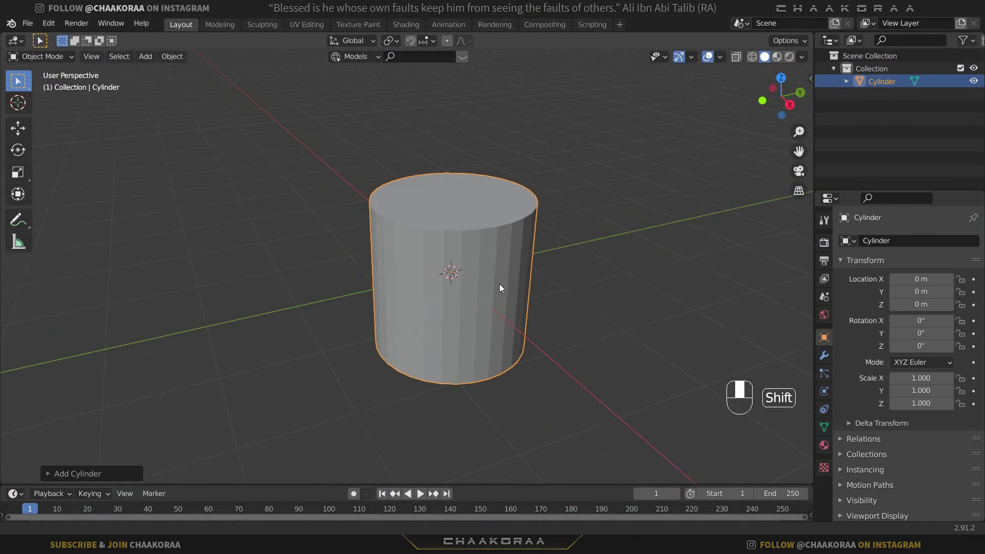
In face select mode, delete the cylinder's top cap face.
{"action": "key", "text": "Tab"}
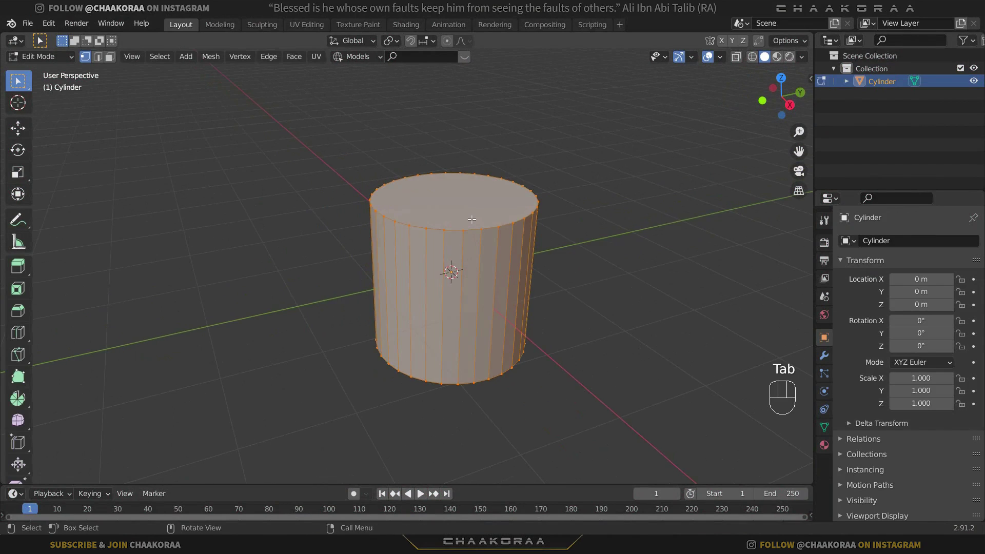
{"action": "key", "text": "3"}
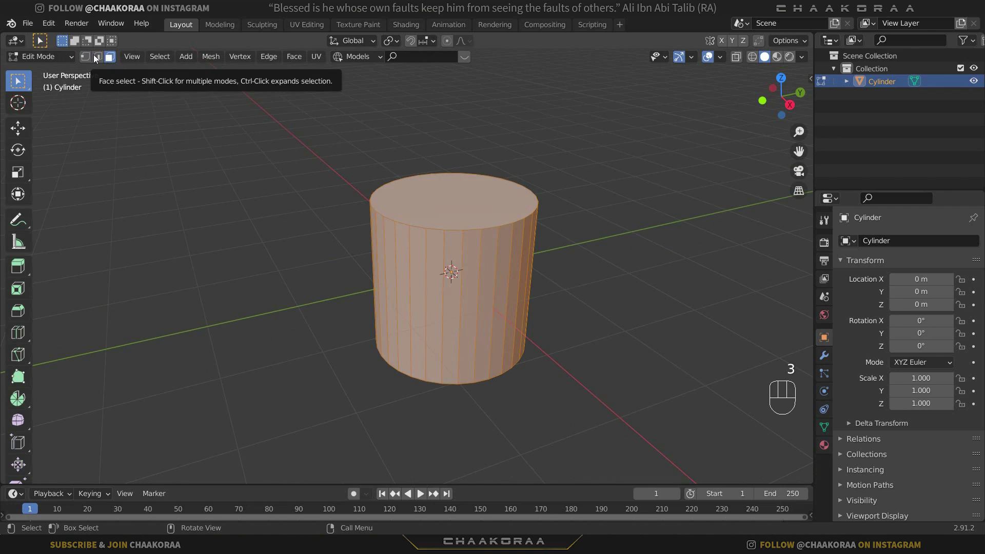
{"action": "left_click", "coordinate": [476, 216]}
{"action": "middle_click_drag", "start_coordinate": [476, 215], "coordinate": [506, 326]}
{"action": "key", "text": "x"}
{"action": "left_click", "coordinate": [500, 256]}
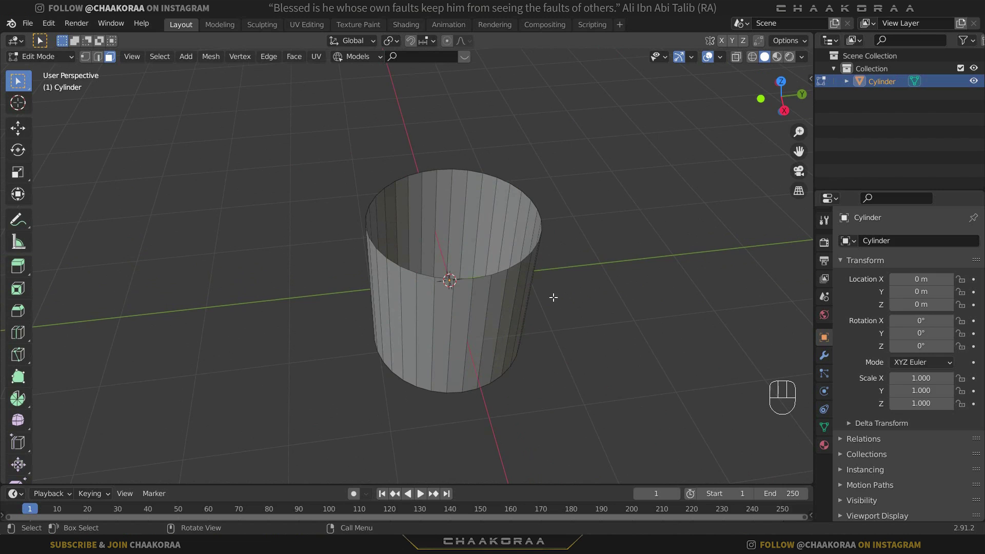
Scale the whole cylinder in X and Y only, making it a thin upright rod.
{"action": "key", "text": "a"}
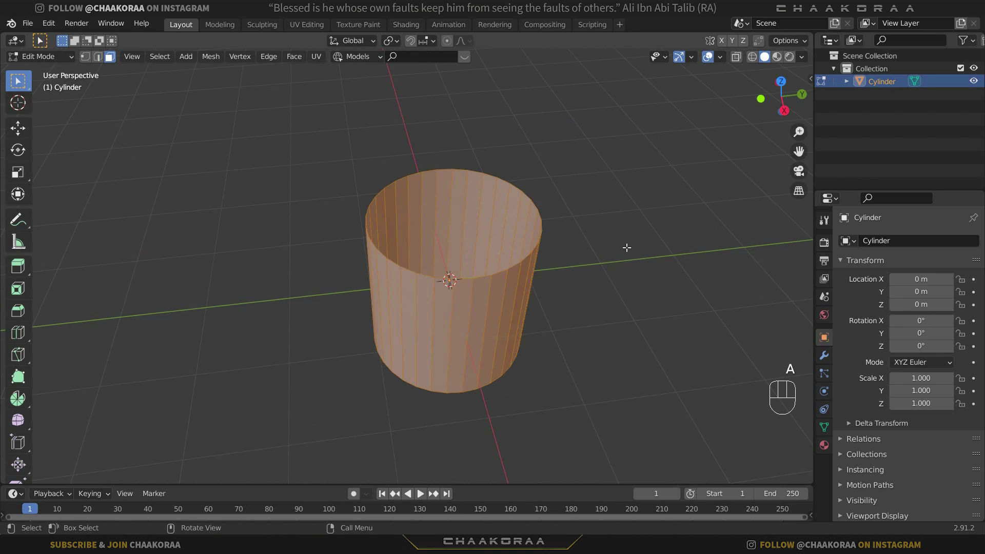
{"action": "key", "text": "s"}
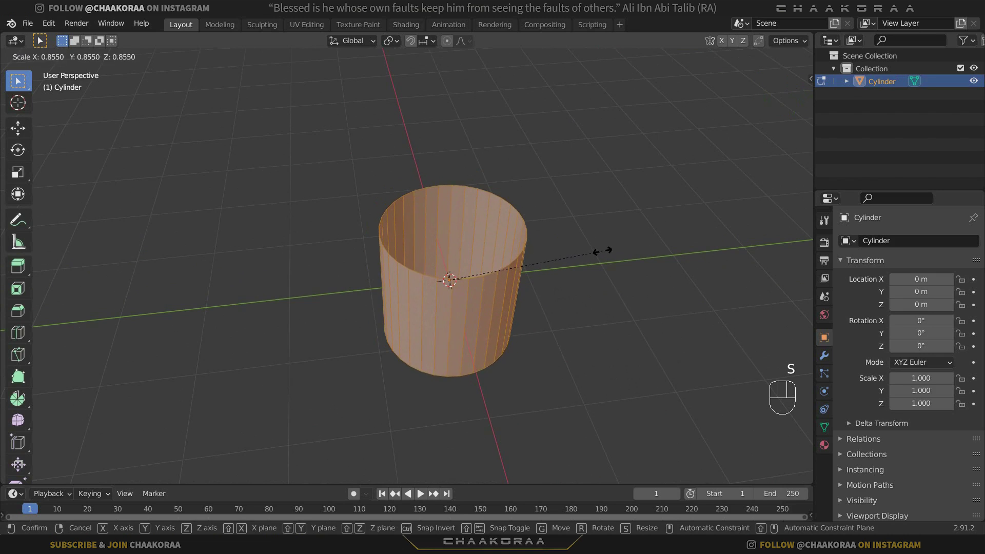
{"action": "key", "text": "shift"}
{"action": "key", "text": "shift+z"}
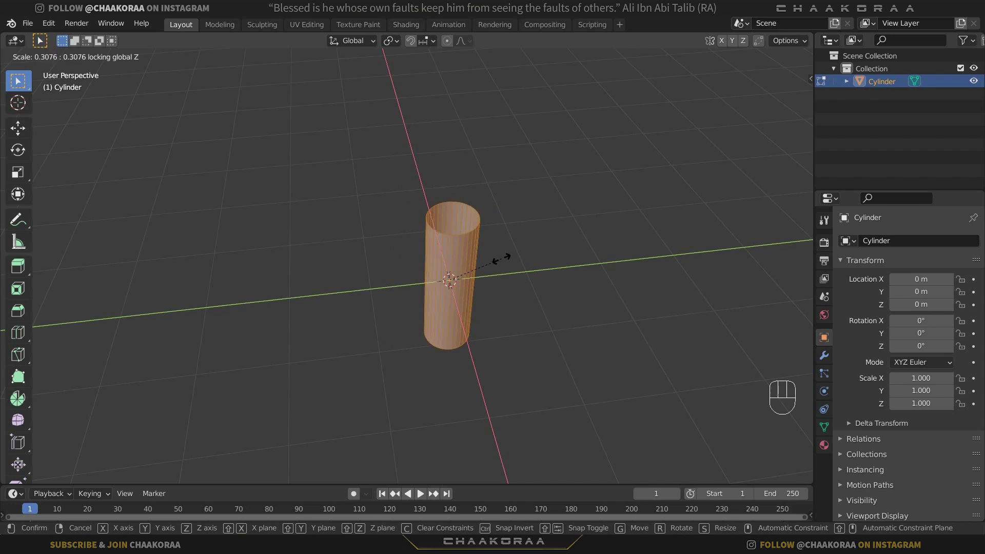
{"action": "left_click", "coordinate": [464, 263]}
{"action": "middle_click_drag", "start_coordinate": [465, 263], "coordinate": [523, 214]}
Box-select the tube's top rim vertices in vertex mode, then switch to front view.
{"action": "key", "text": "Tab"}
{"action": "scroll", "coordinate": [475, 234], "scroll_direction": "up", "scroll_amount": 4}
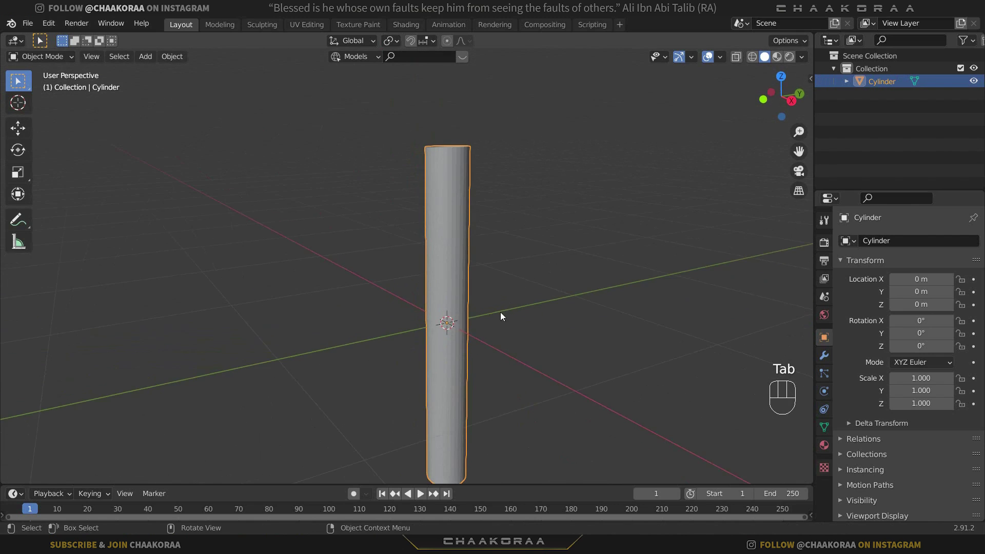
{"action": "middle_click_drag", "start_coordinate": [500, 312], "coordinate": [449, 258], "text": "shift"}
{"action": "scroll", "coordinate": [468, 288], "scroll_direction": "up", "scroll_amount": 3}
{"action": "scroll", "coordinate": [465, 264], "scroll_direction": "down", "scroll_amount": 3}
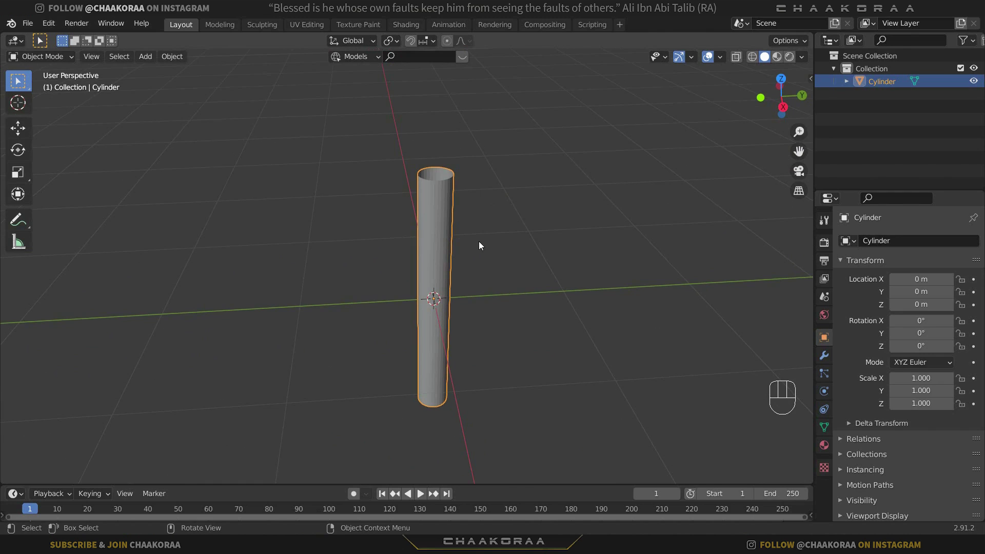
{"action": "middle_click_drag", "start_coordinate": [478, 245], "coordinate": [479, 264], "text": "shift"}
{"action": "key", "text": "Tab"}
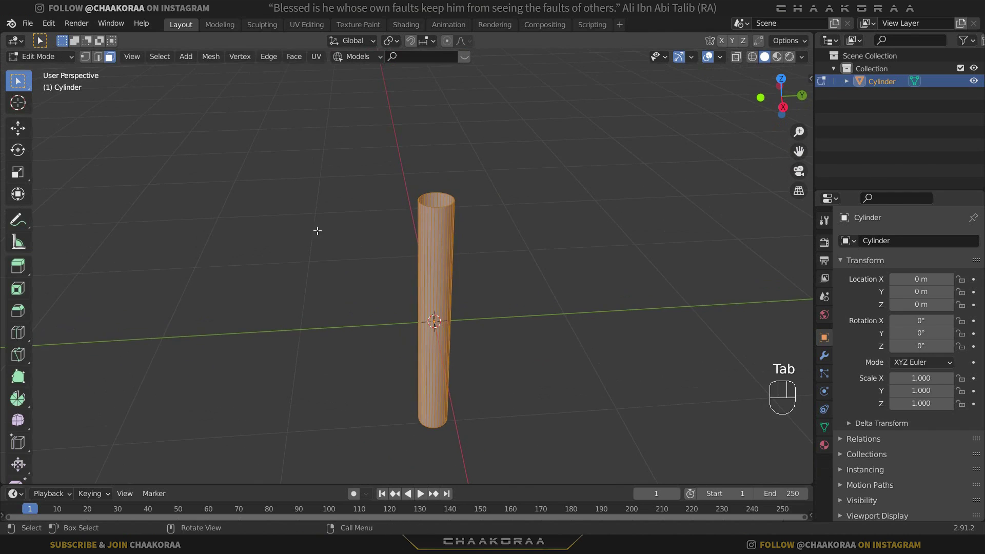
{"action": "left_click", "coordinate": [84, 58]}
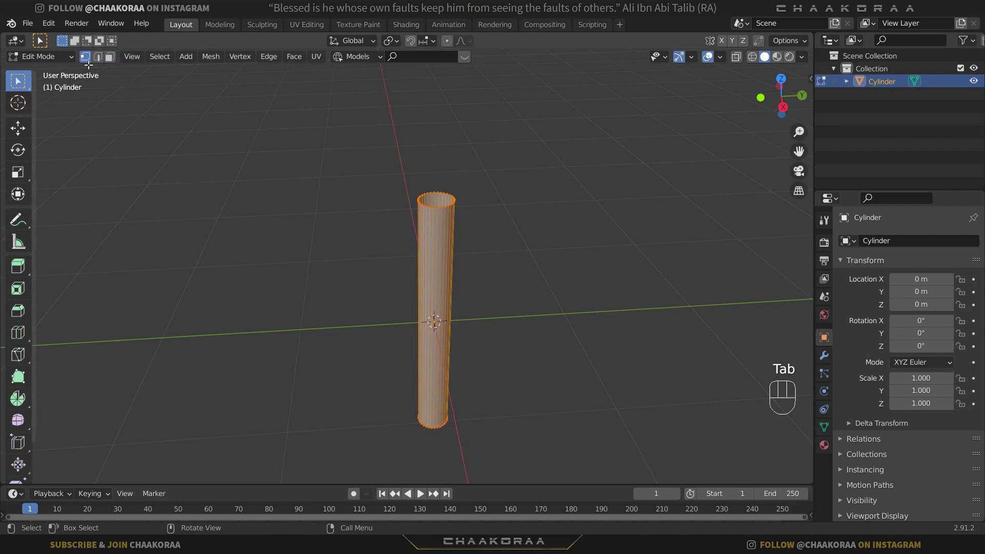
{"action": "left_click_drag", "start_coordinate": [473, 162], "coordinate": [401, 223]}
{"action": "scroll", "coordinate": [470, 209], "scroll_direction": "up", "scroll_amount": 1}
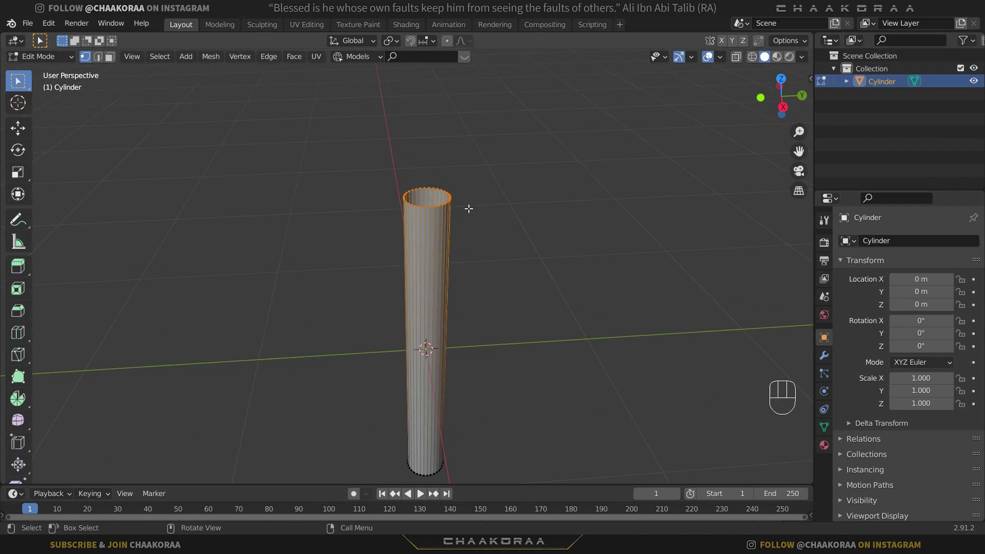
{"action": "key", "text": "KP_1"}
{"action": "middle_click_drag", "start_coordinate": [505, 191], "coordinate": [508, 233], "text": "shift"}
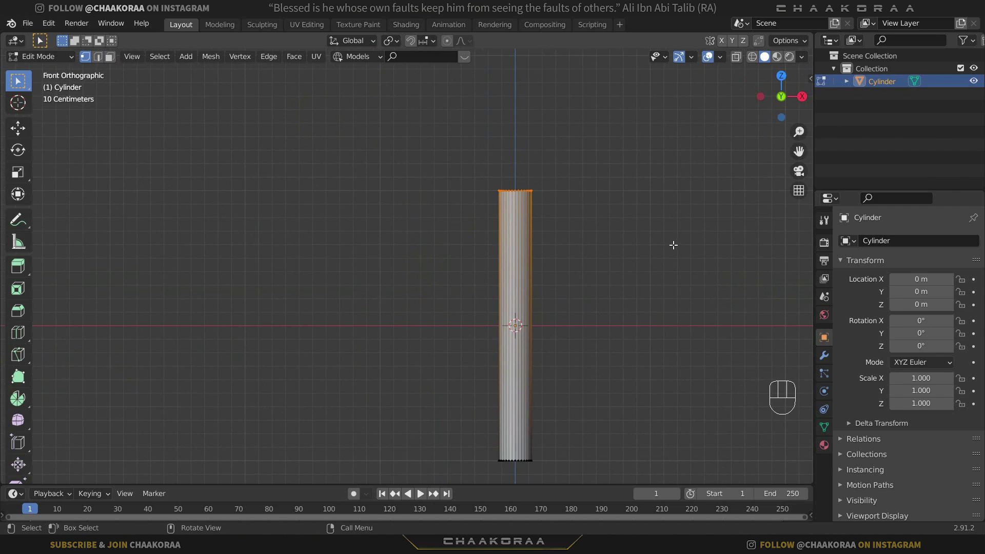
Extrude the top ring, then rotate and reposition it to start the bend.
{"action": "key", "text": "e"}
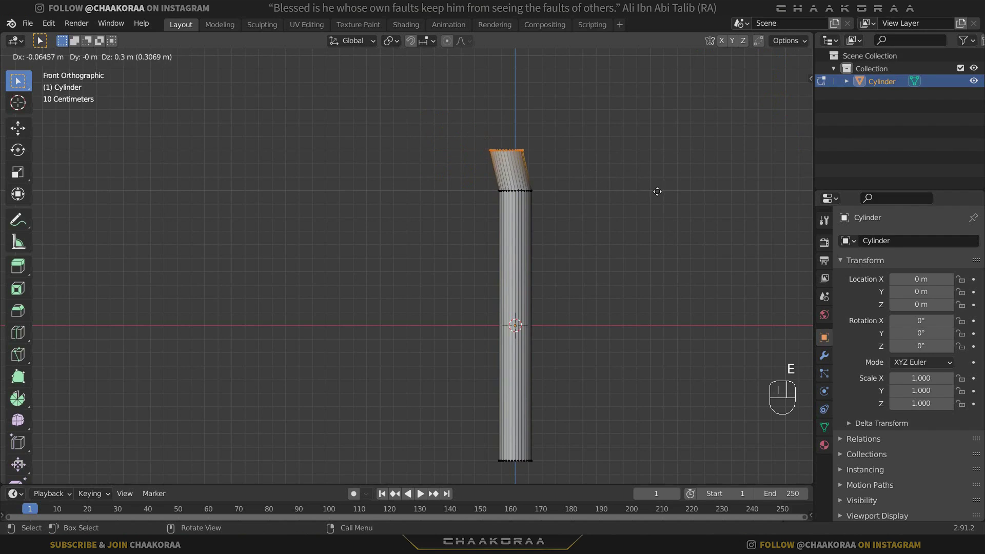
{"action": "left_click", "coordinate": [653, 191]}
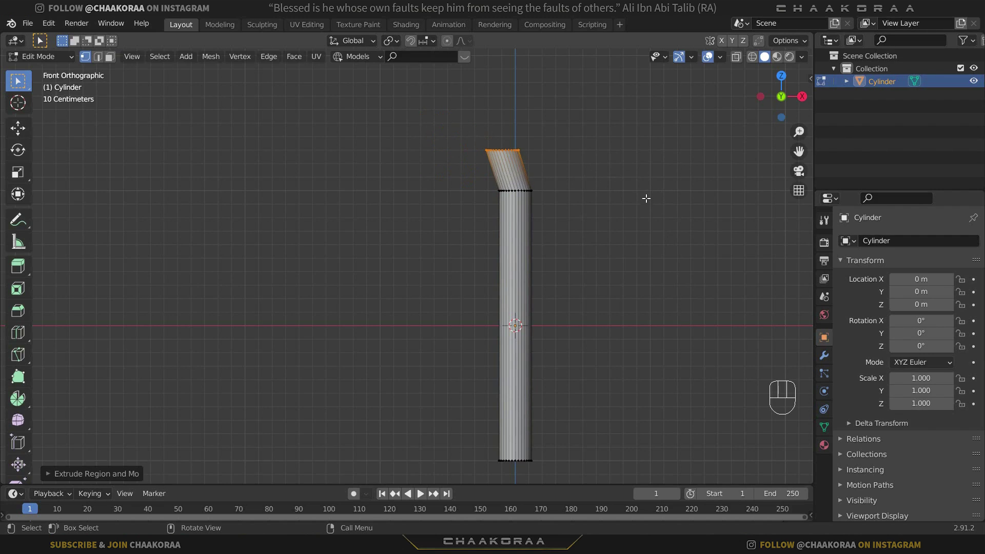
{"action": "key", "text": "r"}
{"action": "left_click", "coordinate": [627, 168]}
{"action": "key", "text": "g"}
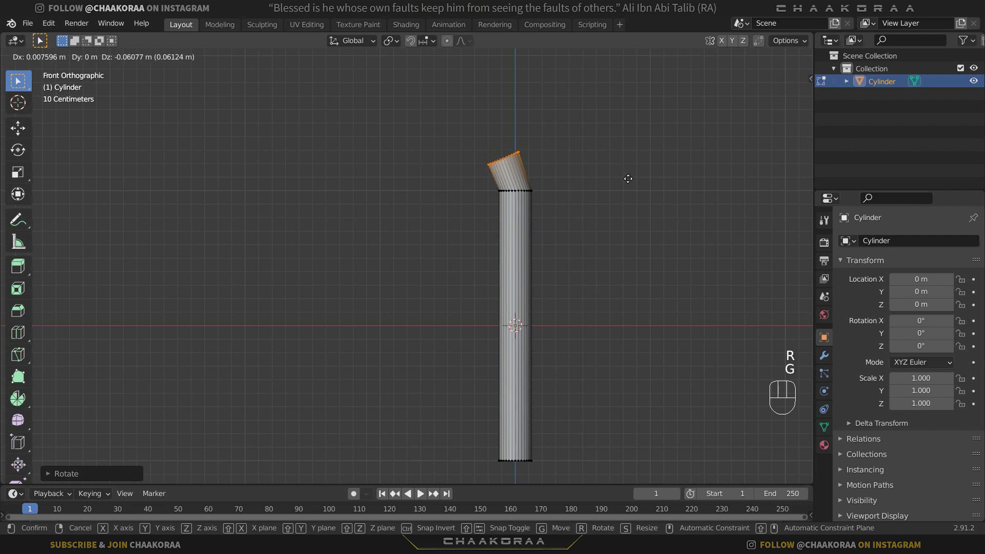
{"action": "left_click", "coordinate": [628, 179]}
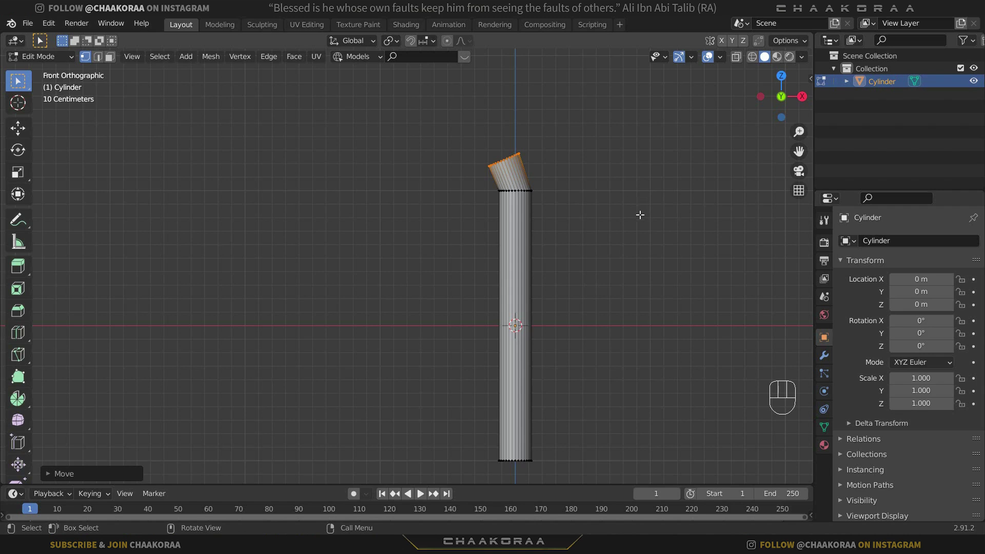
Extrude a second segment from the top ring and bend it further over.
{"action": "key", "text": "e"}
{"action": "left_click", "coordinate": [597, 189]}
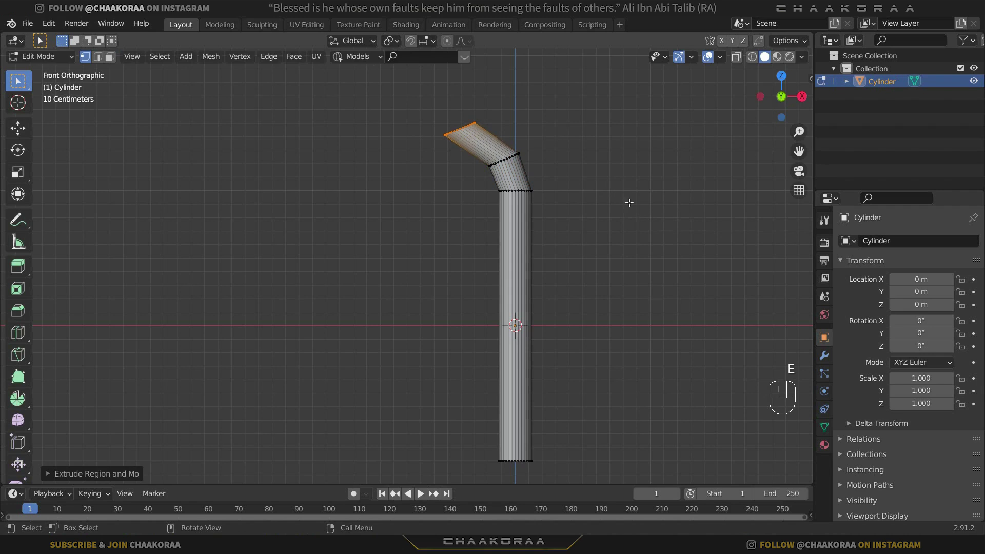
{"action": "key", "text": "r"}
{"action": "left_click", "coordinate": [572, 125]}
{"action": "key", "text": "g"}
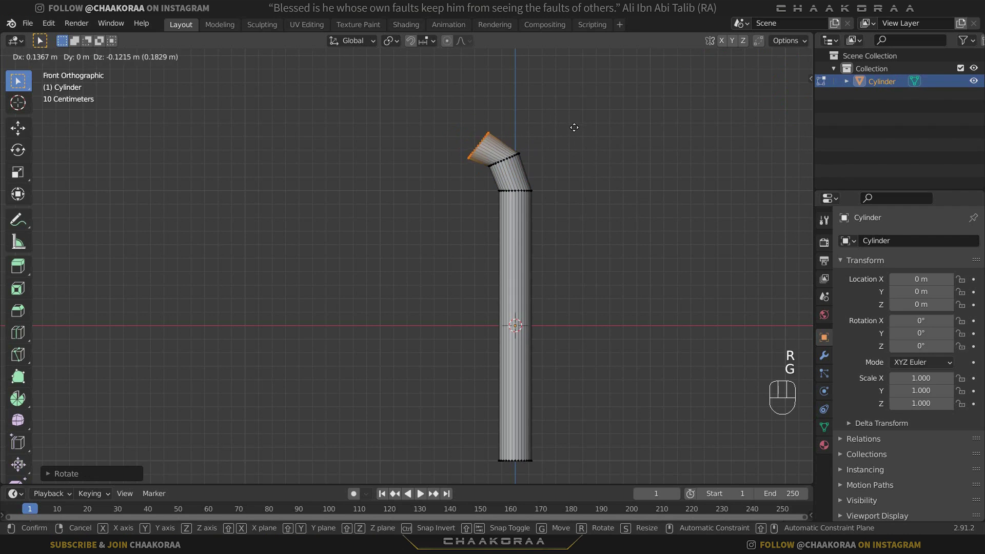
{"action": "left_click", "coordinate": [573, 122]}
Extrude a third, leftward segment, then rotate, shift and resize its end ring.
{"action": "key", "text": "e"}
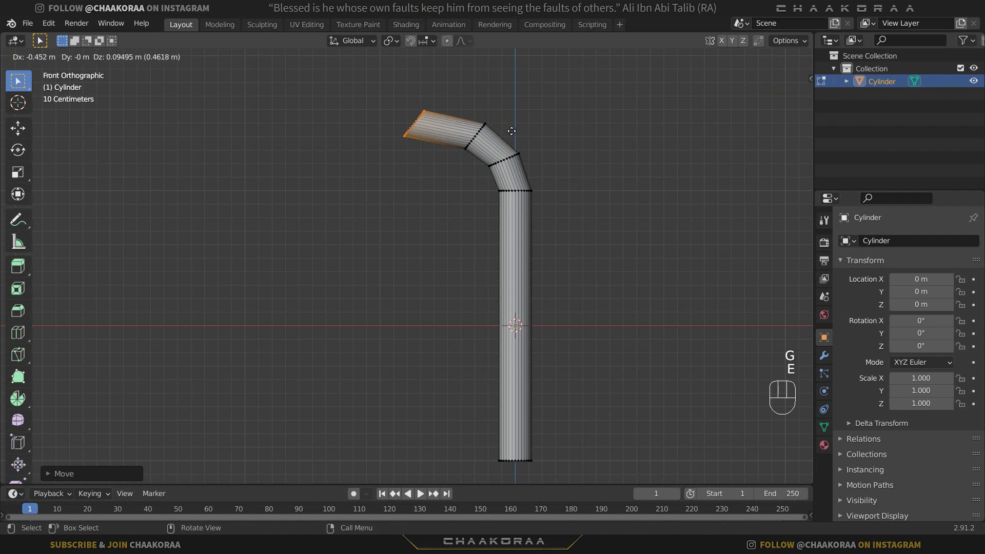
{"action": "left_click", "coordinate": [546, 165]}
{"action": "key", "text": "r"}
{"action": "left_click", "coordinate": [489, 98]}
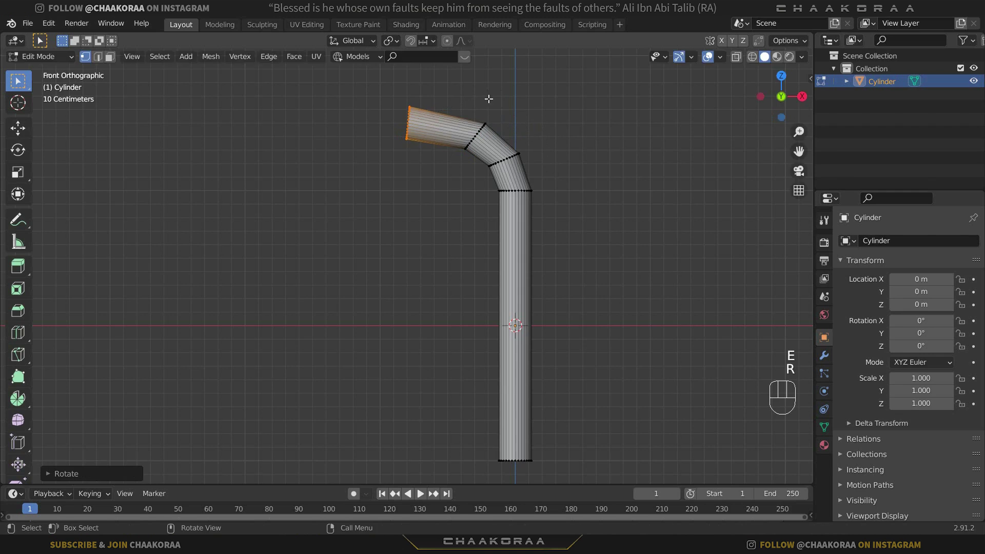
{"action": "key", "text": "g"}
{"action": "left_click", "coordinate": [515, 153]}
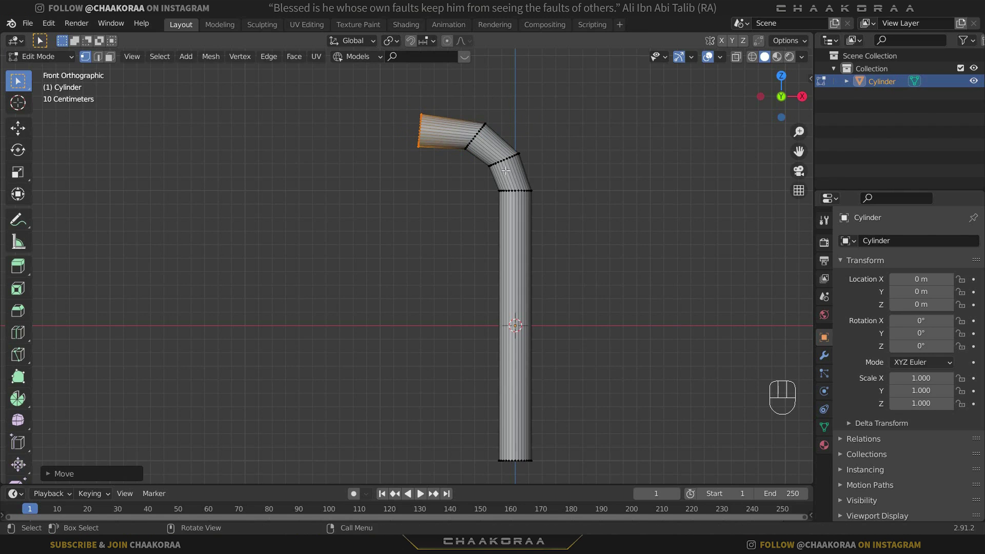
{"action": "key", "text": "s"}
{"action": "left_click", "coordinate": [551, 162]}
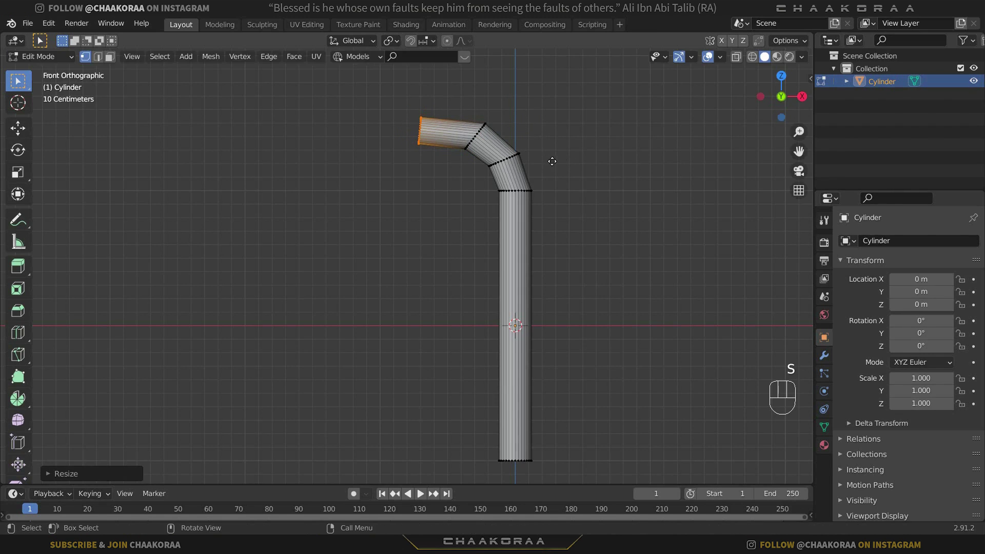
{"action": "key", "text": "g"}
{"action": "left_click", "coordinate": [551, 162]}
Extrude the end ring straight along X into a long horizontal arm.
{"action": "key", "text": "e"}
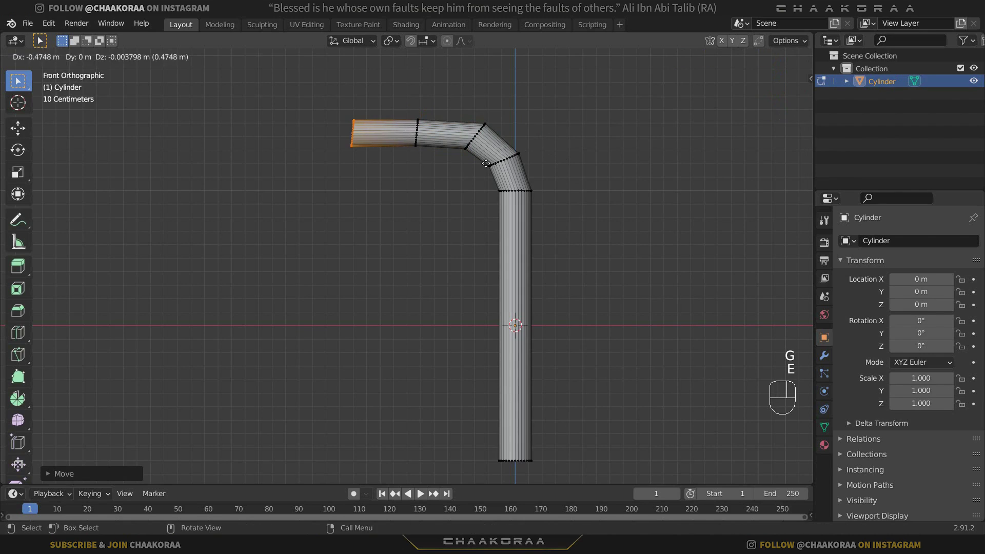
{"action": "key", "text": "x"}
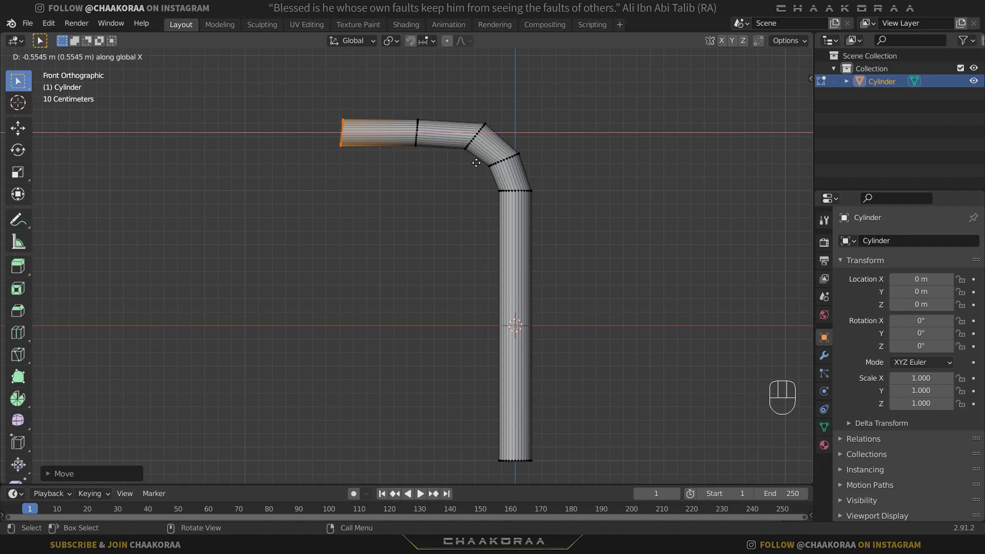
{"action": "left_click", "coordinate": [473, 164]}
{"action": "middle_click_drag", "start_coordinate": [471, 165], "coordinate": [290, 263]}
{"action": "key", "text": "Tab"}
{"action": "scroll", "coordinate": [440, 266], "scroll_direction": "up", "scroll_amount": 3}
{"action": "middle_click_drag", "start_coordinate": [439, 266], "coordinate": [332, 228]}
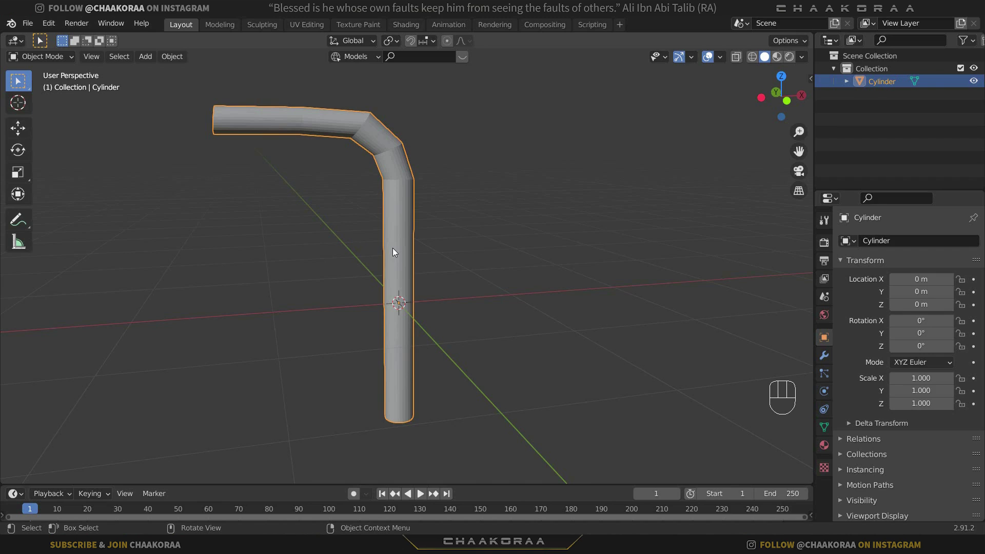
Hide the pipe and add a new plane at the scene origin.
{"action": "left_click", "coordinate": [973, 81]}
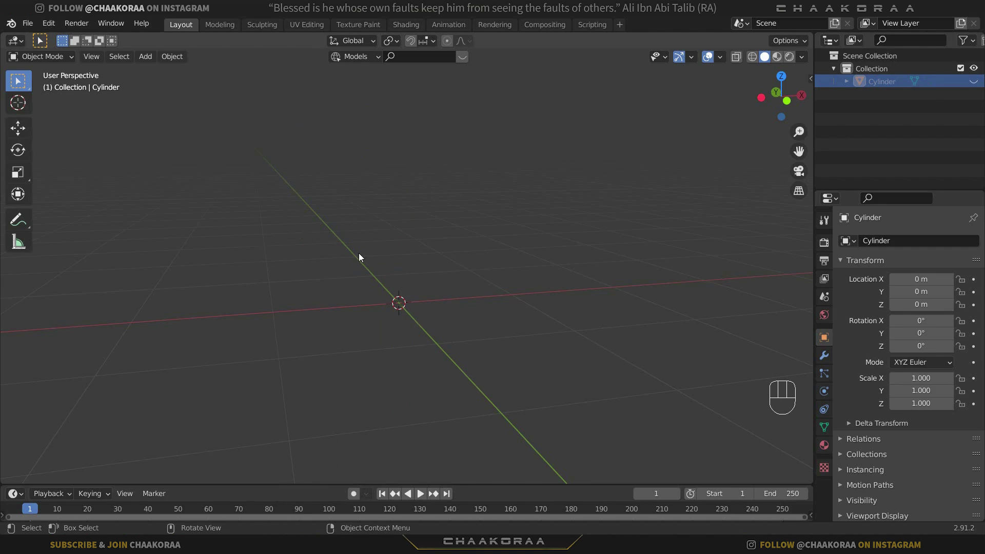
{"action": "key", "text": "shift+a"}
{"action": "mouse_move", "coordinate": [359, 253]}
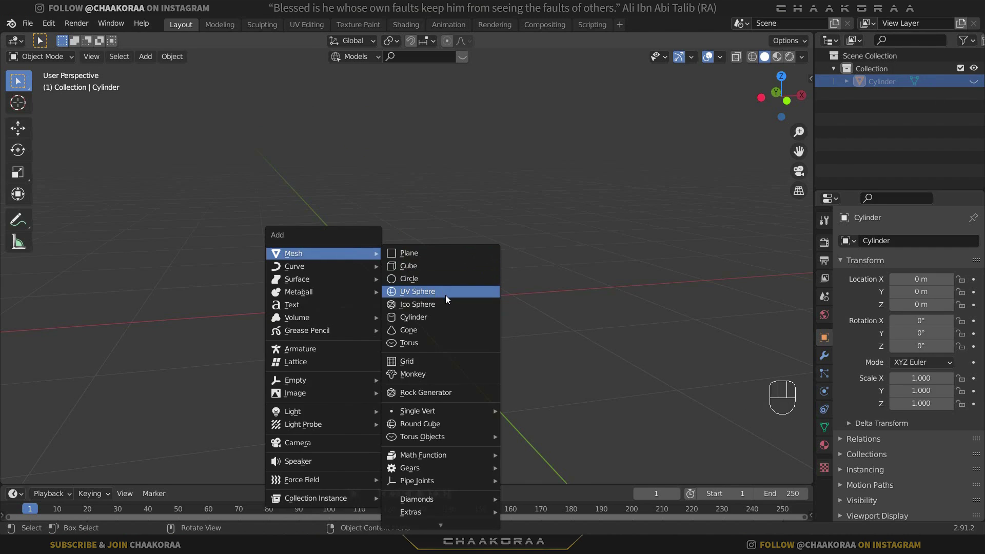
{"action": "left_click", "coordinate": [429, 255]}
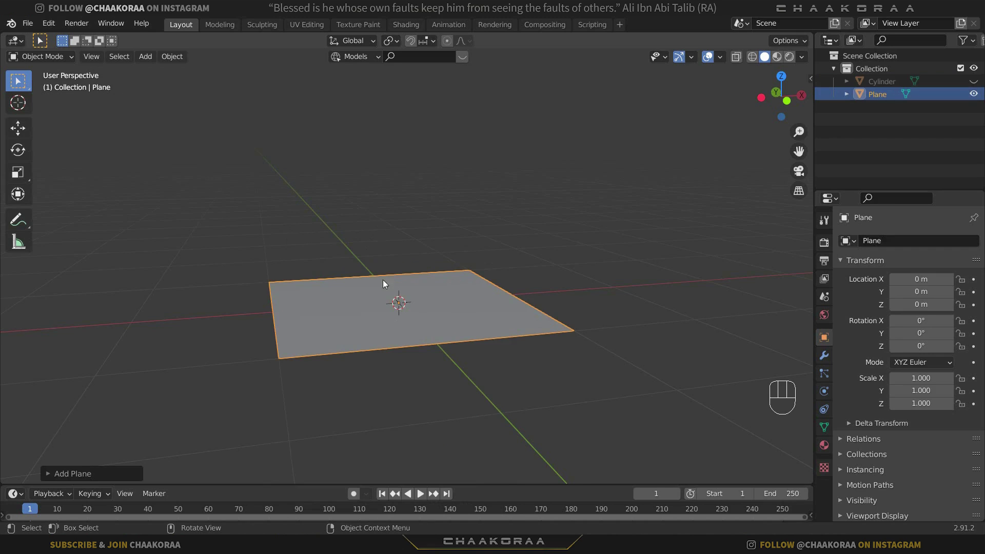
Merge all of the plane's vertices At Center into one vertex, then view from the front.
{"action": "key", "text": "Tab"}
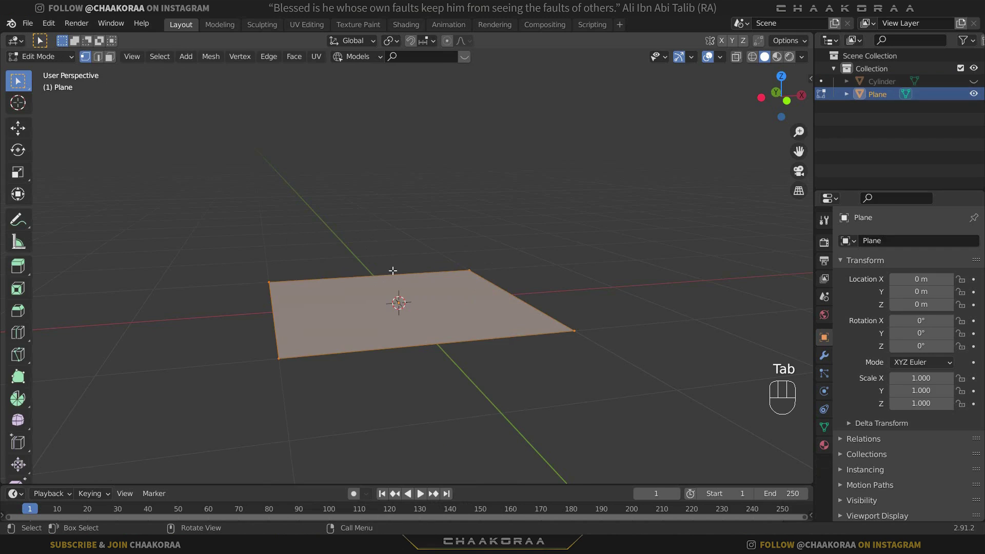
{"action": "key", "text": "m"}
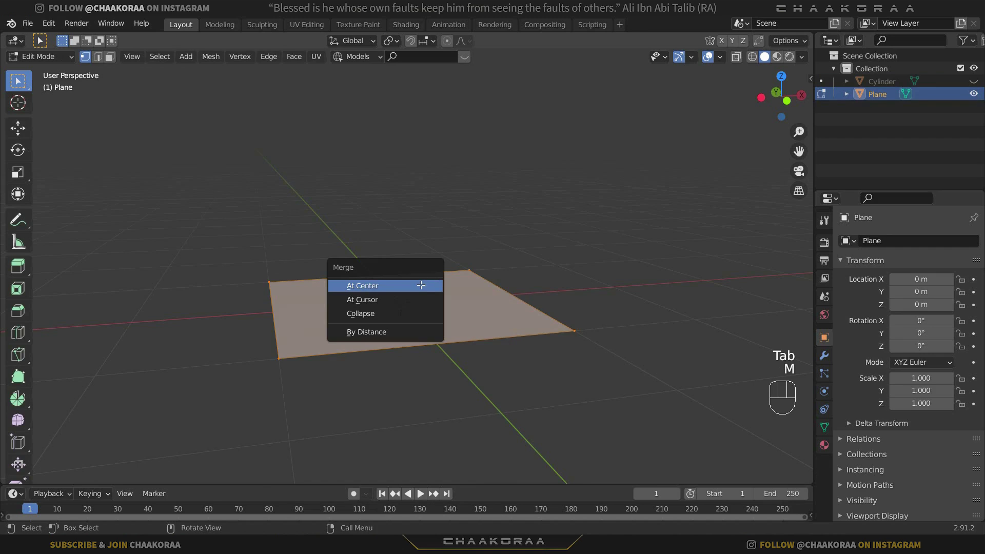
{"action": "left_click", "coordinate": [392, 291]}
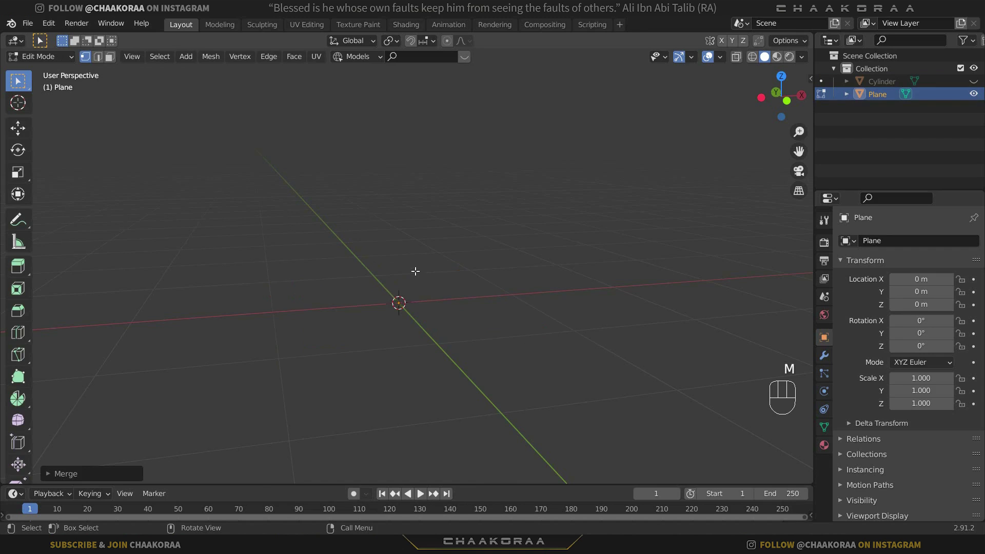
{"action": "middle_click_drag", "start_coordinate": [415, 271], "coordinate": [401, 288]}
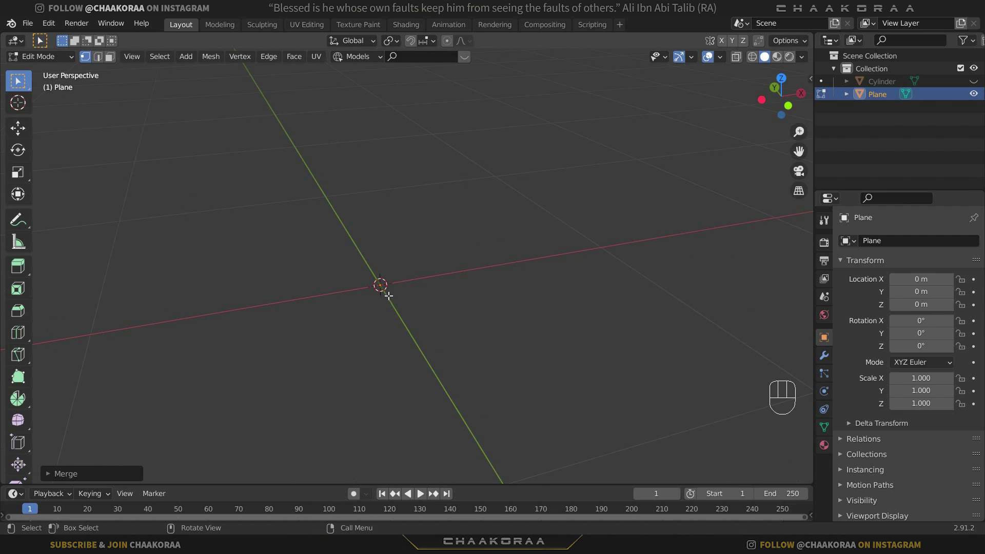
{"action": "key", "text": "g"}
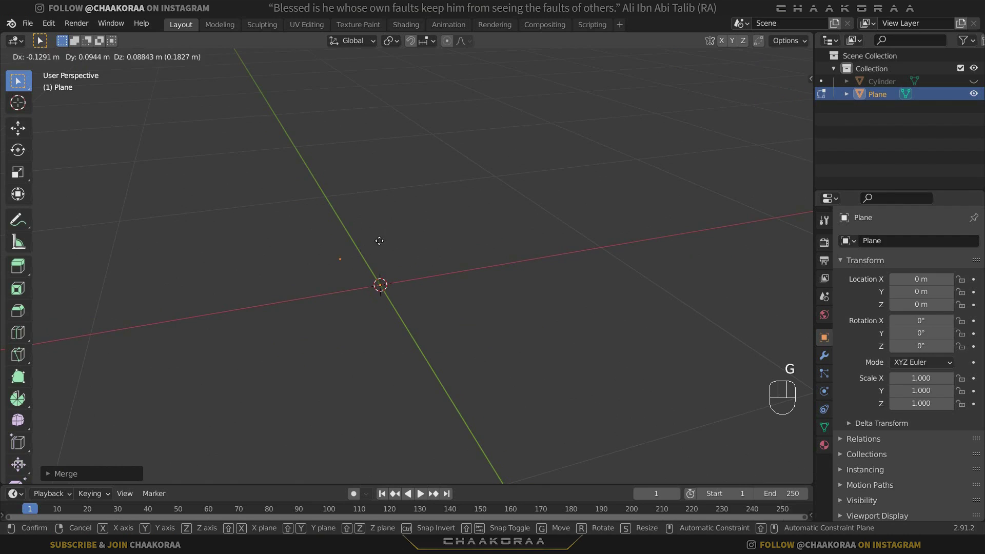
{"action": "right_click", "coordinate": [414, 208]}
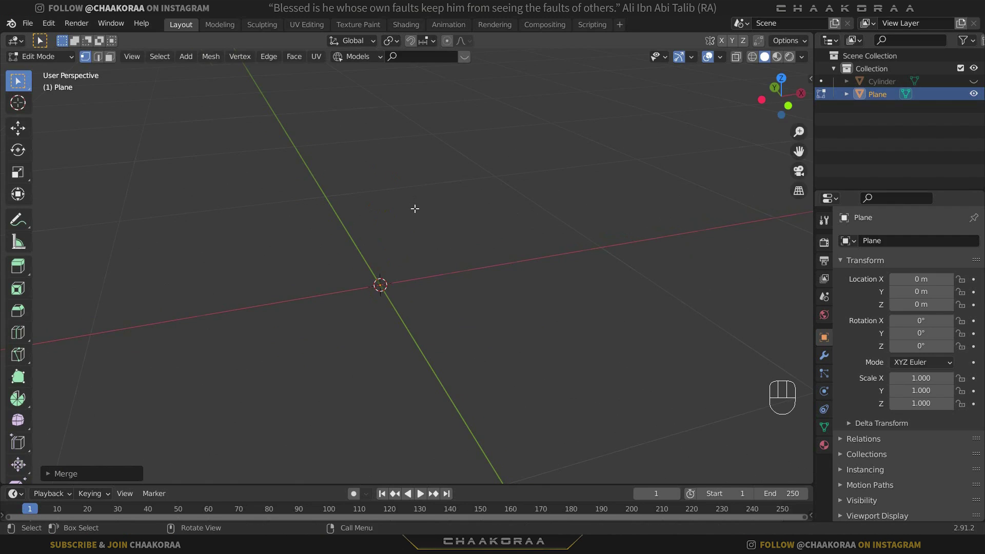
{"action": "key", "text": "KP_1"}
{"action": "middle_click_drag", "start_coordinate": [490, 311], "coordinate": [435, 288], "text": "shift"}
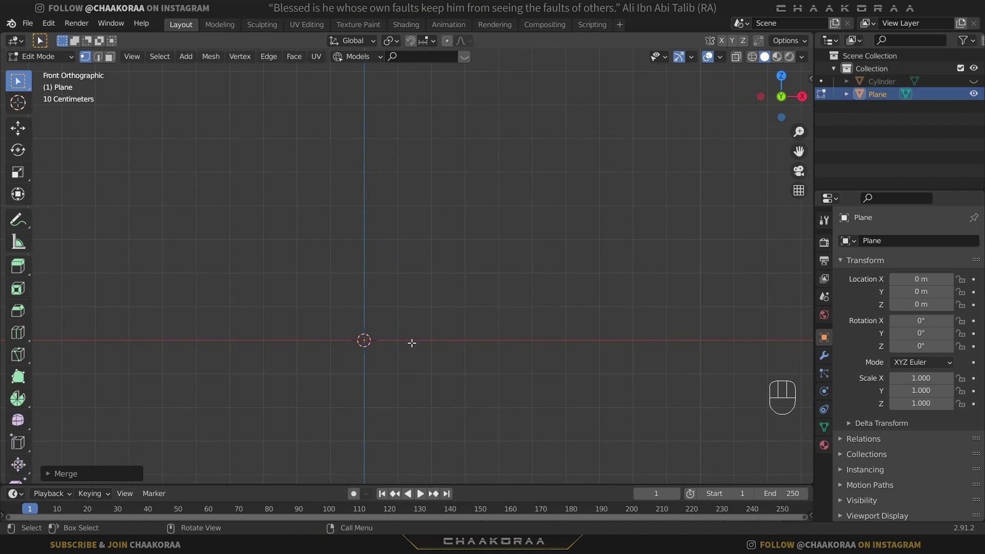
Extrude the centre vertex straight up along Z by about 0.7 m.
{"action": "key", "text": "e"}
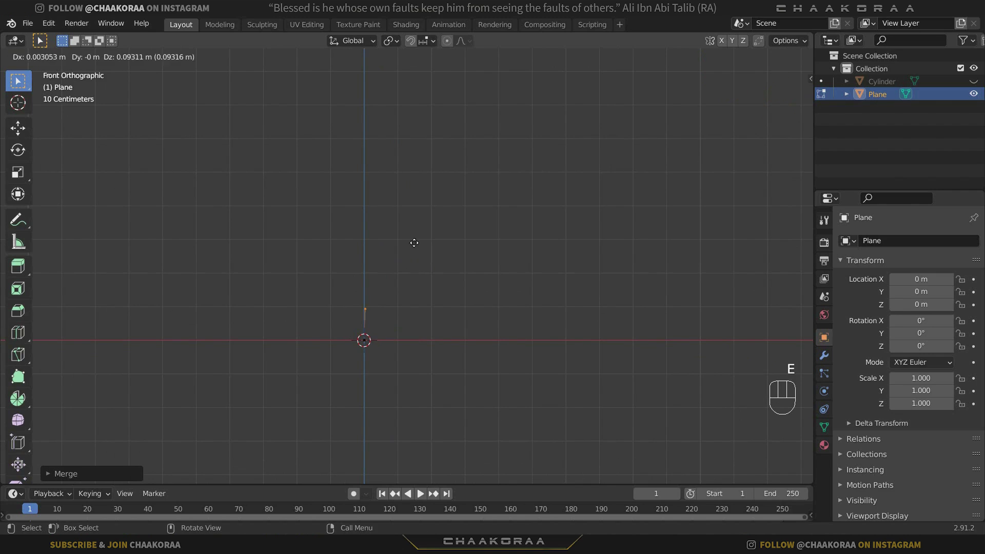
{"action": "key", "text": "z"}
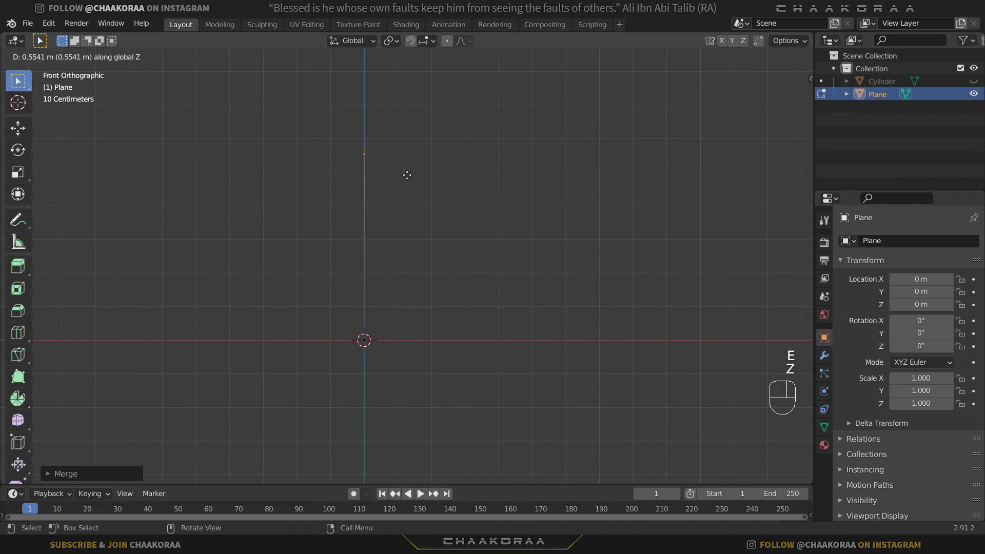
{"action": "left_click", "coordinate": [396, 108]}
{"action": "middle_click_drag", "start_coordinate": [396, 136], "coordinate": [376, 211], "text": "shift"}
Extrude about 0.6 m sideways along X, then select the L path's corner vertex.
{"action": "key", "text": "e"}
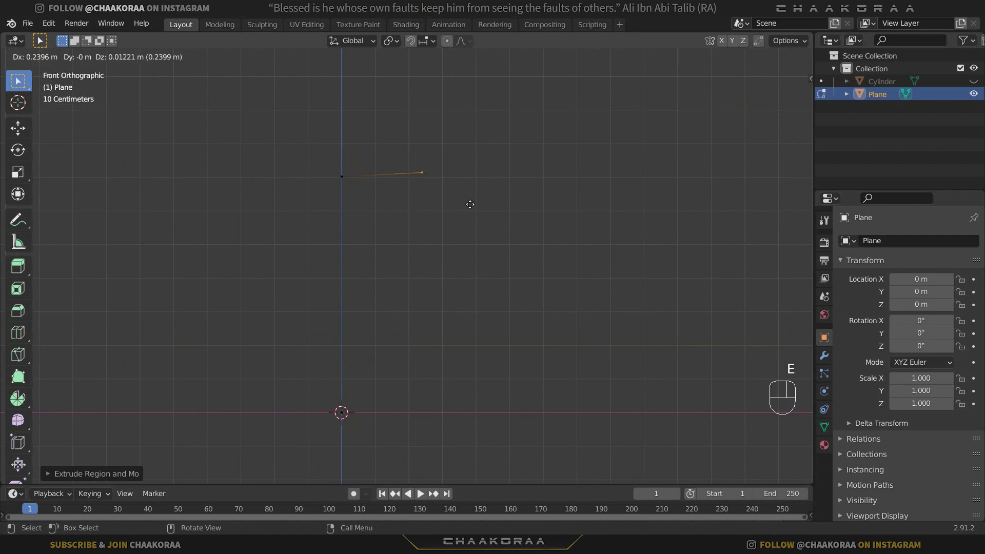
{"action": "key", "text": "x"}
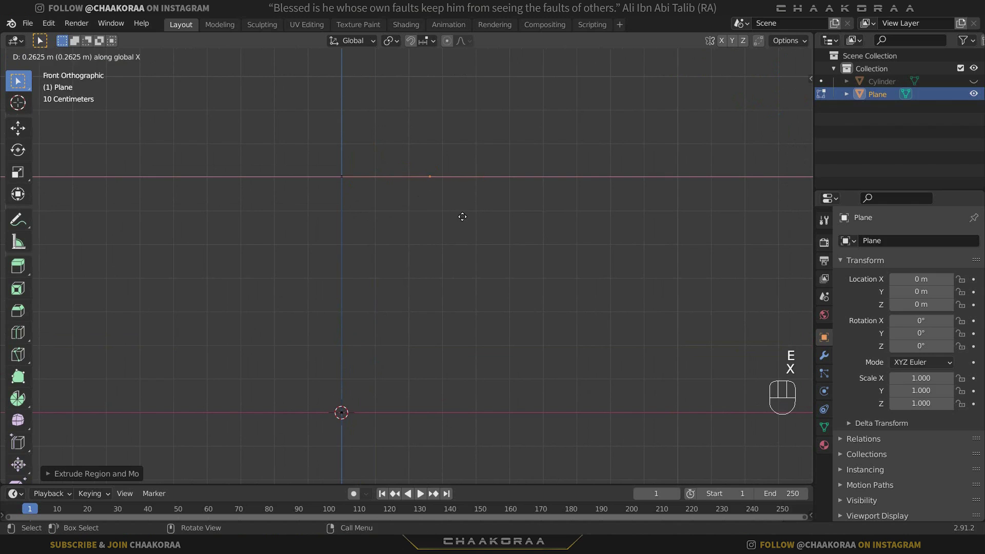
{"action": "left_click", "coordinate": [574, 222]}
{"action": "middle_click_drag", "start_coordinate": [418, 209], "coordinate": [465, 196]}
{"action": "left_click", "coordinate": [406, 134]}
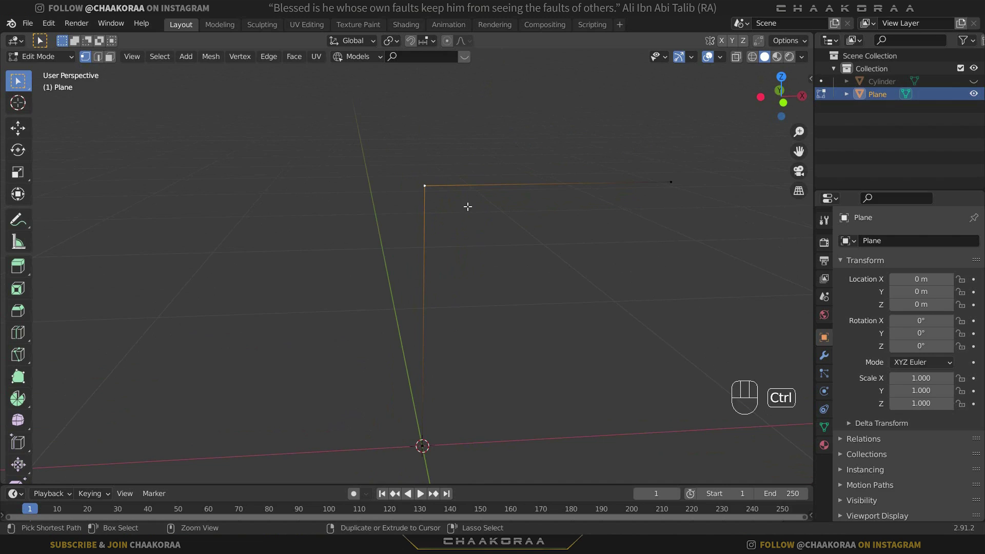
Vertex-bevel the corner into a rounded multi-segment bend, then return to Object Mode.
{"action": "key", "text": "ctrl+shift+b"}
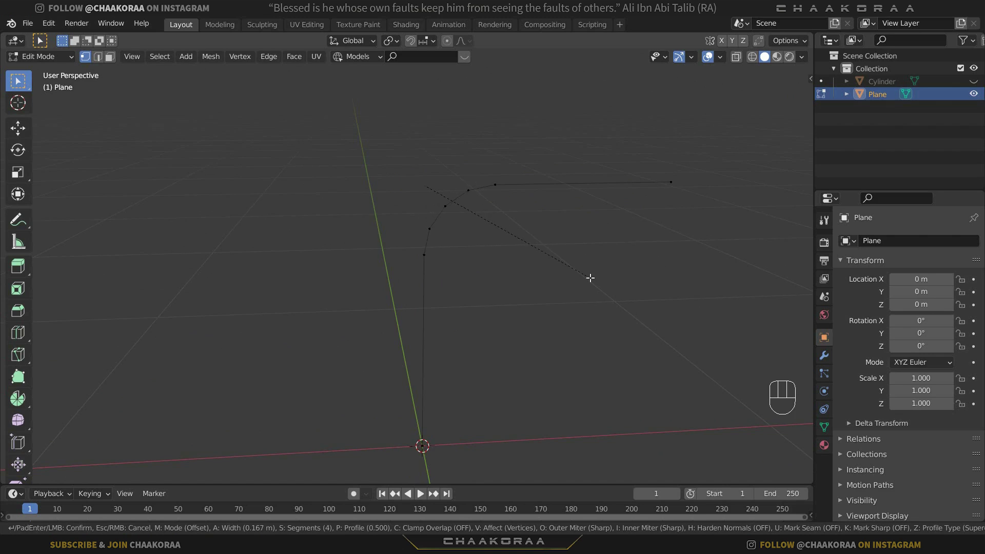
{"action": "left_click", "coordinate": [590, 277]}
{"action": "middle_click_drag", "start_coordinate": [558, 279], "coordinate": [530, 273]}
{"action": "key", "text": "Tab"}
Convert the bent edge path with Object > Convert To > Curve, then check its control points.
{"action": "left_click", "coordinate": [171, 56]}
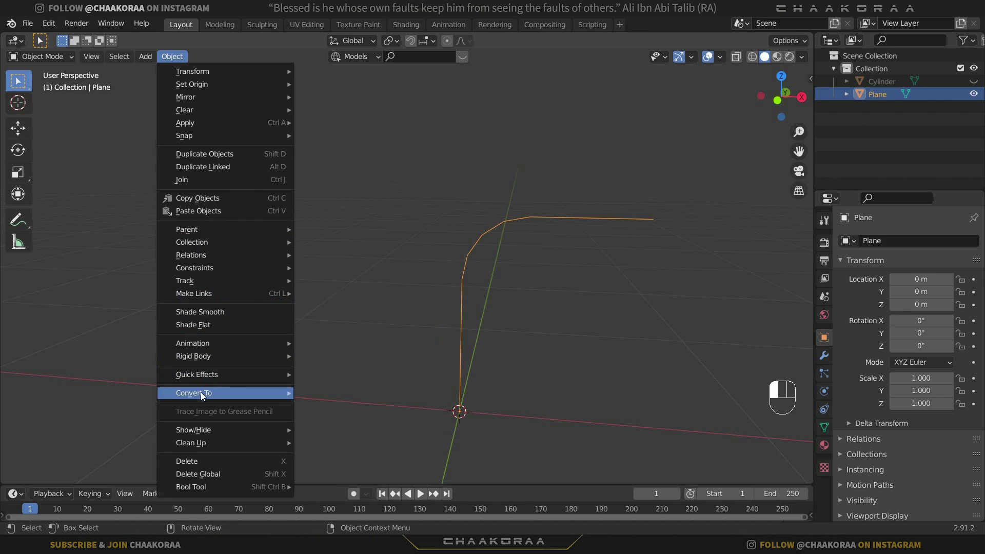
{"action": "mouse_move", "coordinate": [201, 393]}
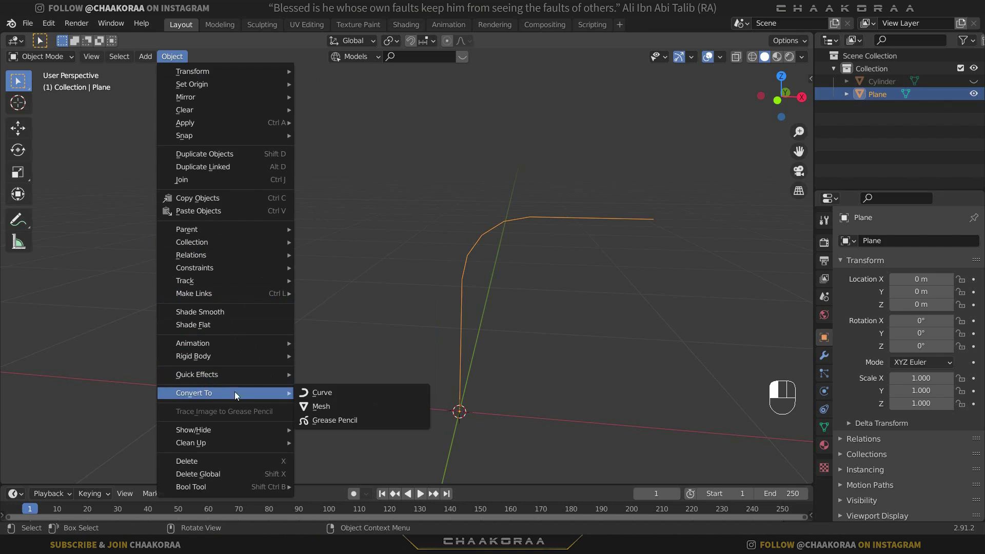
{"action": "left_click", "coordinate": [330, 393]}
{"action": "middle_click_drag", "start_coordinate": [474, 277], "coordinate": [543, 286]}
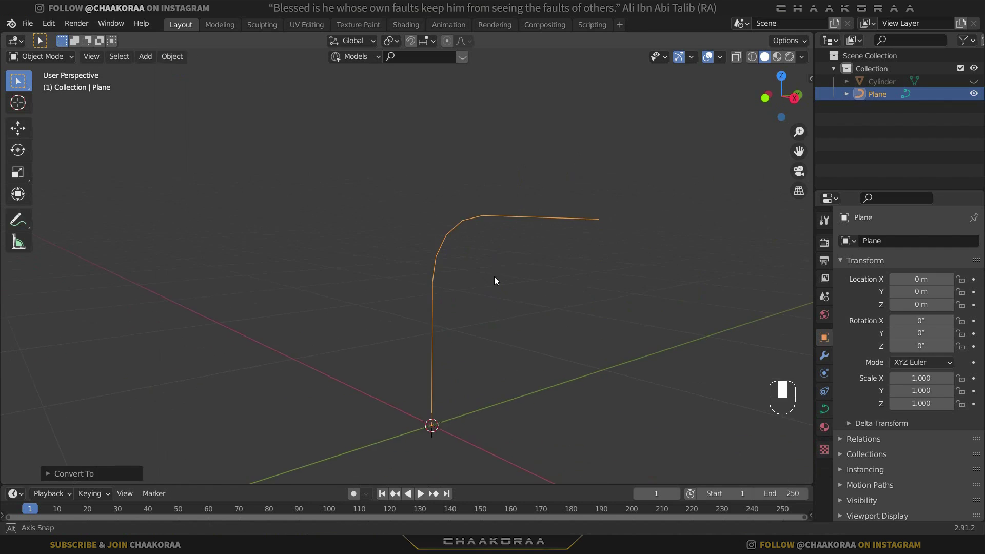
{"action": "key", "text": "Tab"}
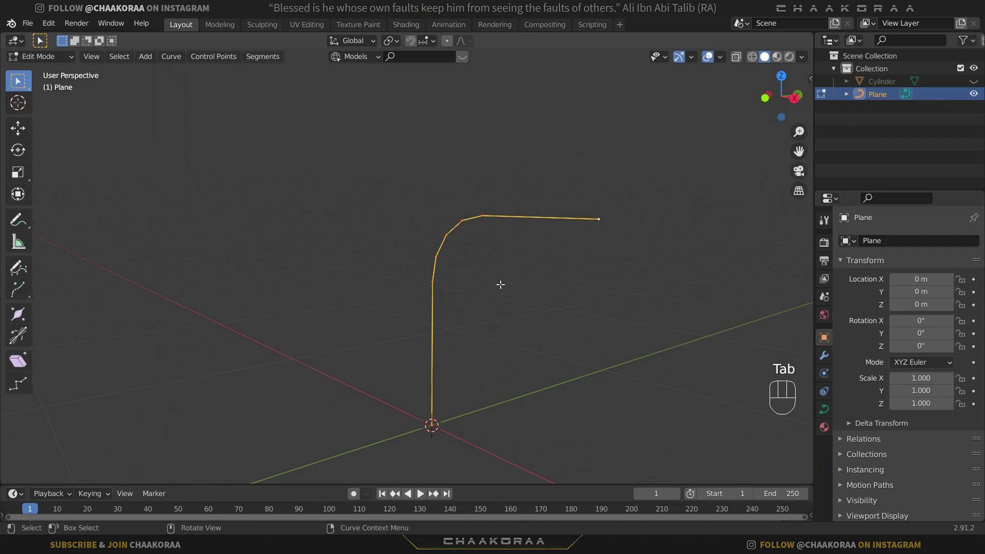
{"action": "key", "text": "Tab"}
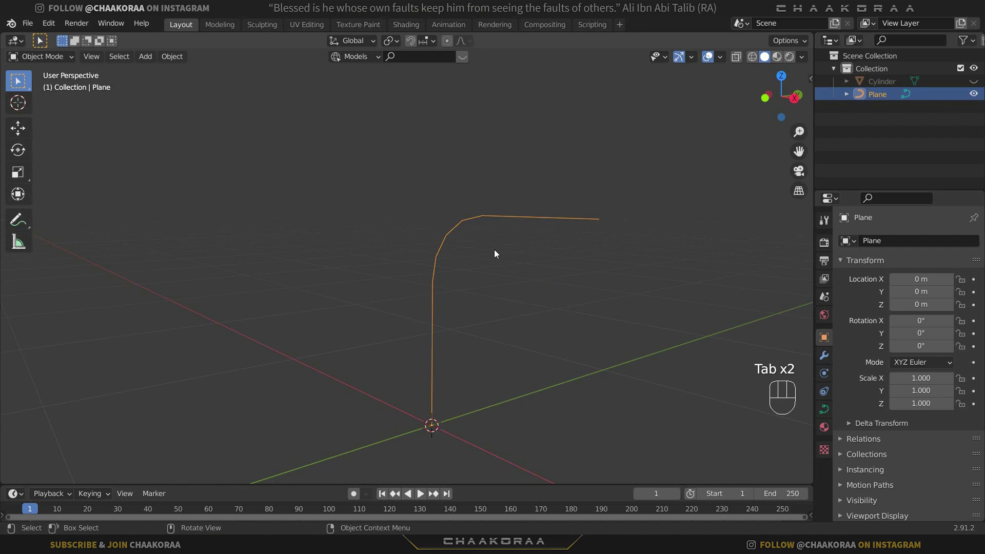
Open the curve's Object Data properties and expand the Geometry panel.
{"action": "middle_click_drag", "start_coordinate": [504, 250], "coordinate": [425, 273]}
{"action": "scroll", "coordinate": [386, 248], "scroll_direction": "up", "scroll_amount": 2}
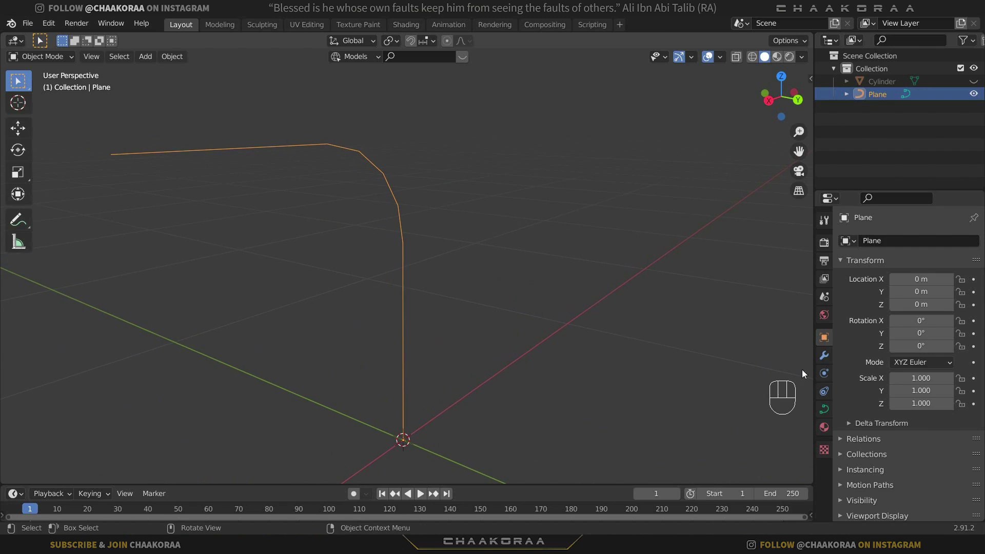
{"action": "left_click", "coordinate": [824, 409]}
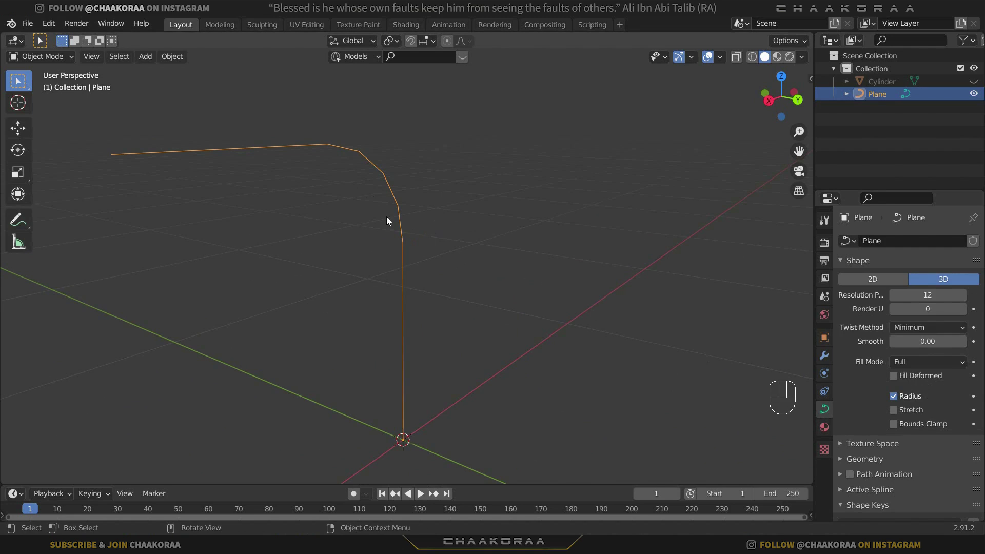
{"action": "scroll", "coordinate": [889, 368], "scroll_direction": "down", "scroll_amount": 3}
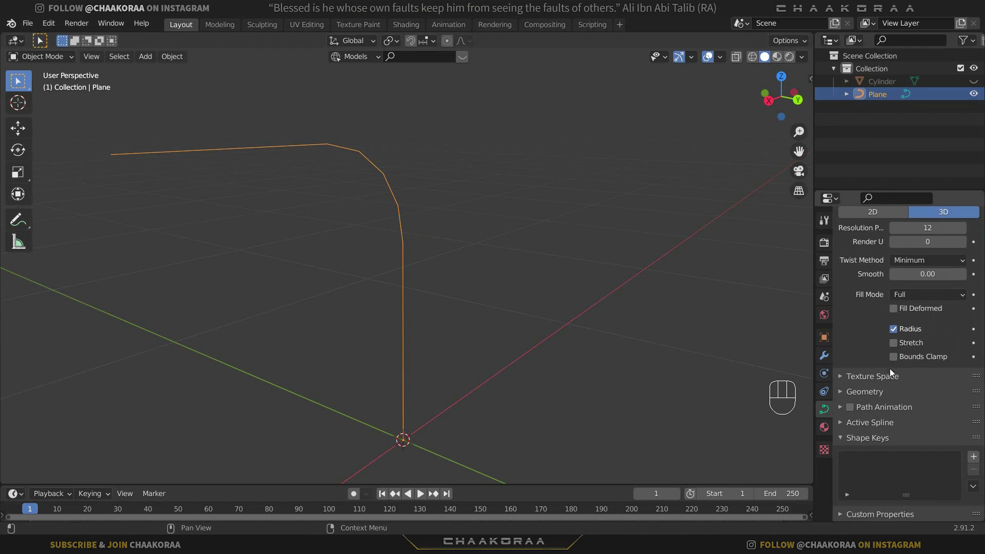
{"action": "left_click", "coordinate": [854, 393]}
{"action": "scroll", "coordinate": [867, 390], "scroll_direction": "down", "scroll_amount": 5}
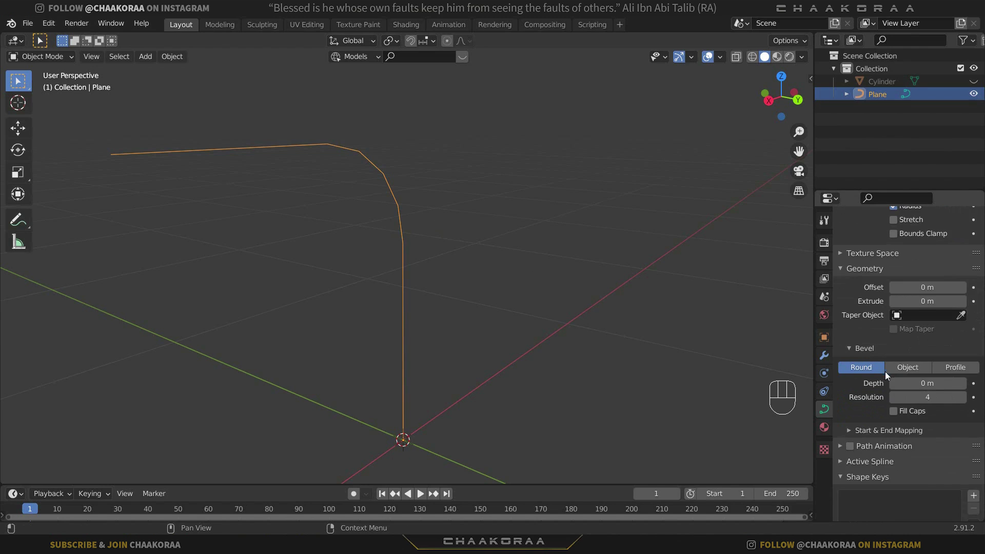
Drag the bevel depth up to thicken the tube, then undo back to 0.068 m.
{"action": "left_click_drag", "start_coordinate": [928, 383], "coordinate": [949, 383]}
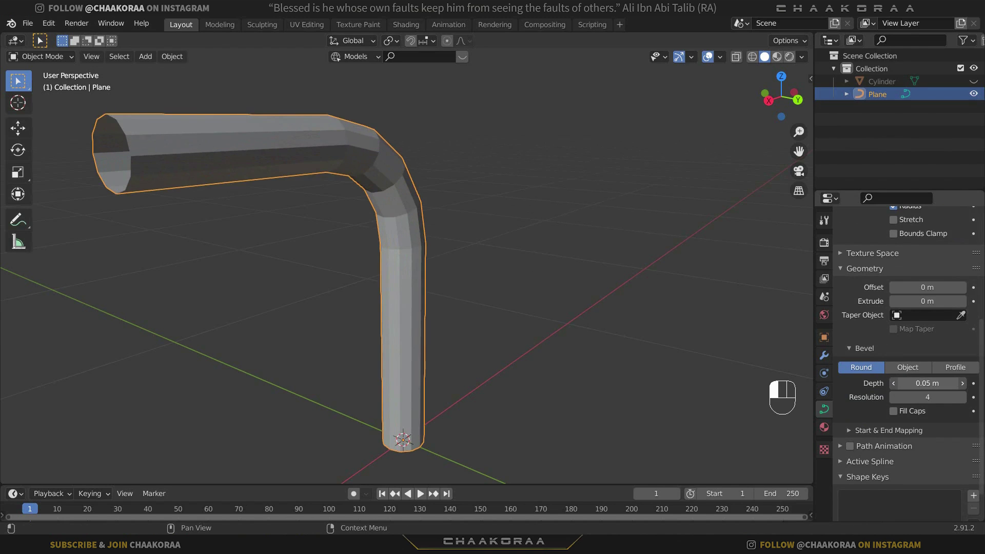
{"action": "middle_click_drag", "start_coordinate": [446, 339], "coordinate": [477, 269]}
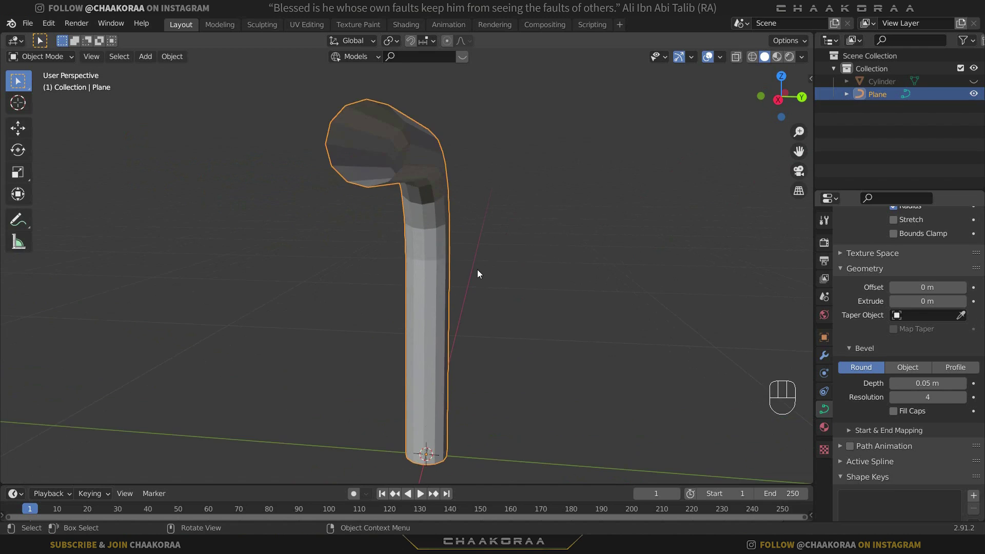
{"action": "left_click_drag", "start_coordinate": [928, 384], "coordinate": [961, 383], "text": "shift"}
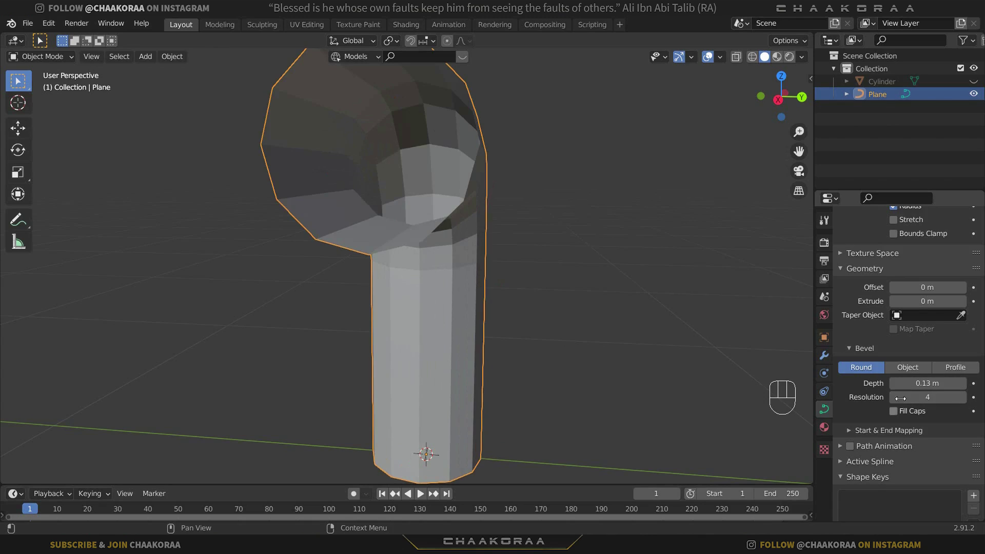
{"action": "scroll", "coordinate": [944, 345], "scroll_direction": "up", "scroll_amount": 4}
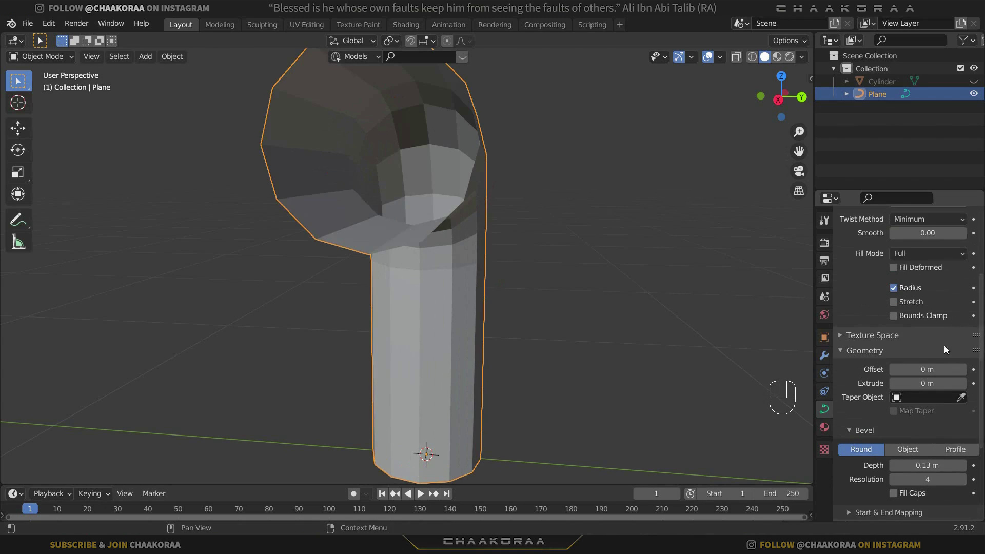
{"action": "scroll", "coordinate": [921, 332], "scroll_direction": "down", "scroll_amount": 4}
{"action": "key", "text": "ctrl+z"}
{"action": "scroll", "coordinate": [712, 343], "scroll_direction": "down", "scroll_amount": 3}
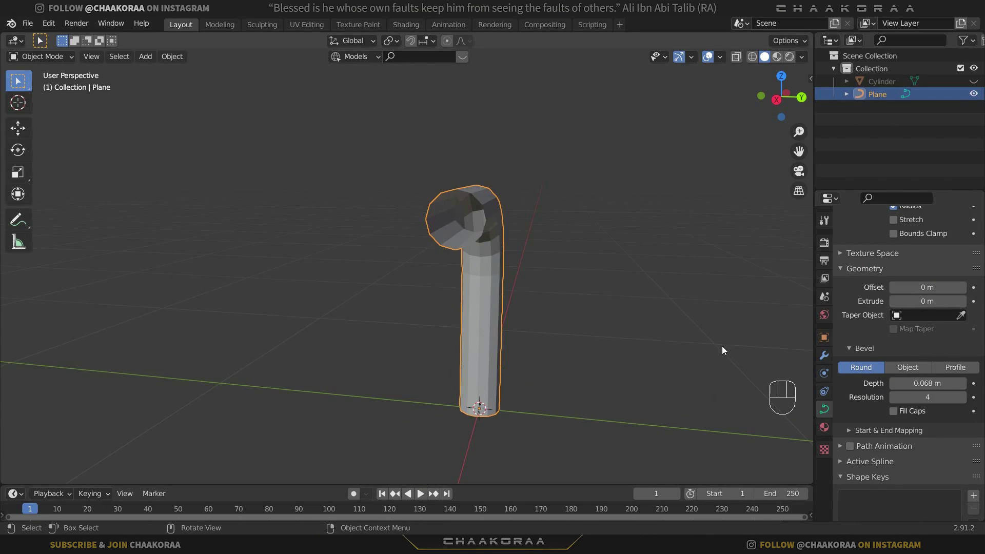
{"action": "middle_click_drag", "start_coordinate": [564, 312], "coordinate": [486, 288]}
Convert the bevelled pipe curve with Object > Convert To > Mesh, then inspect its bend vertices.
{"action": "left_click", "coordinate": [179, 57]}
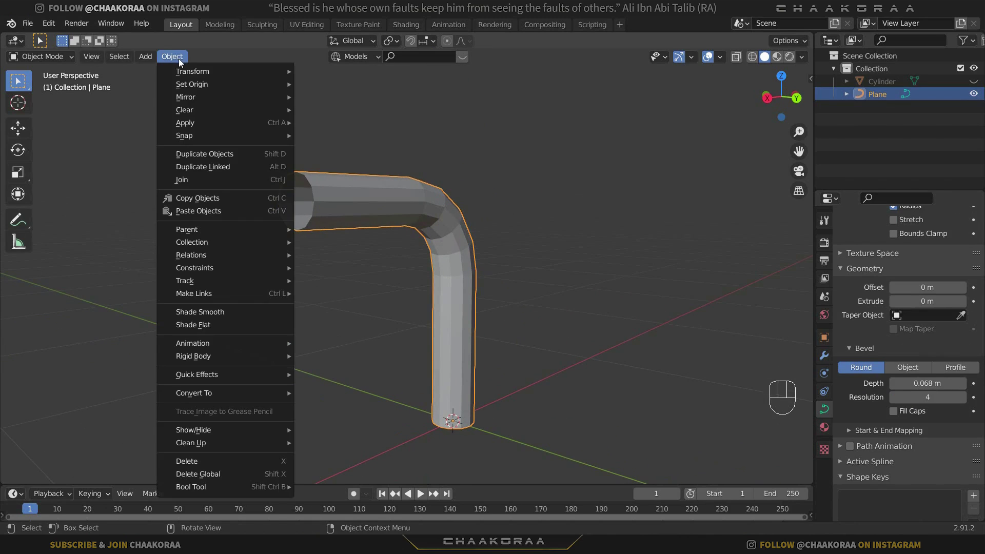
{"action": "mouse_move", "coordinate": [205, 395]}
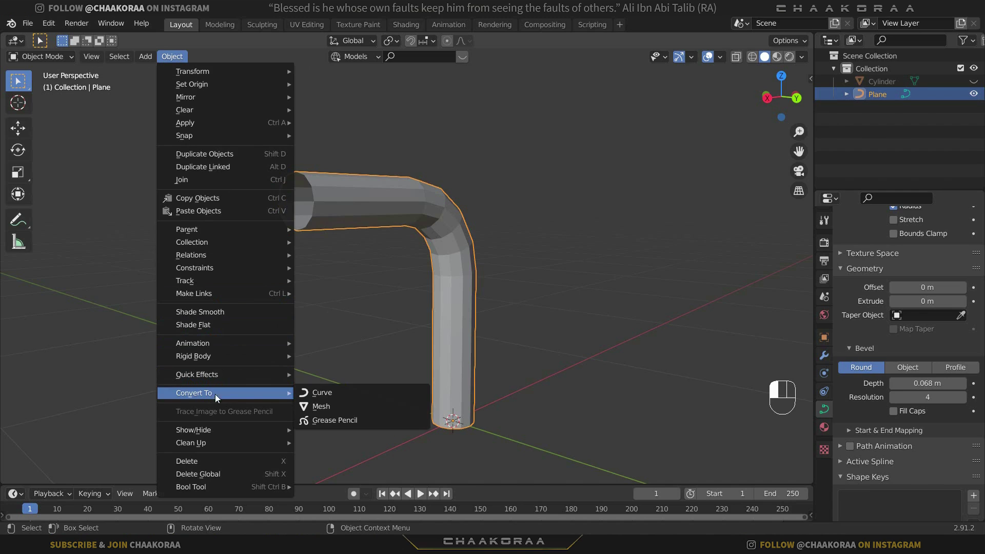
{"action": "left_click", "coordinate": [358, 405]}
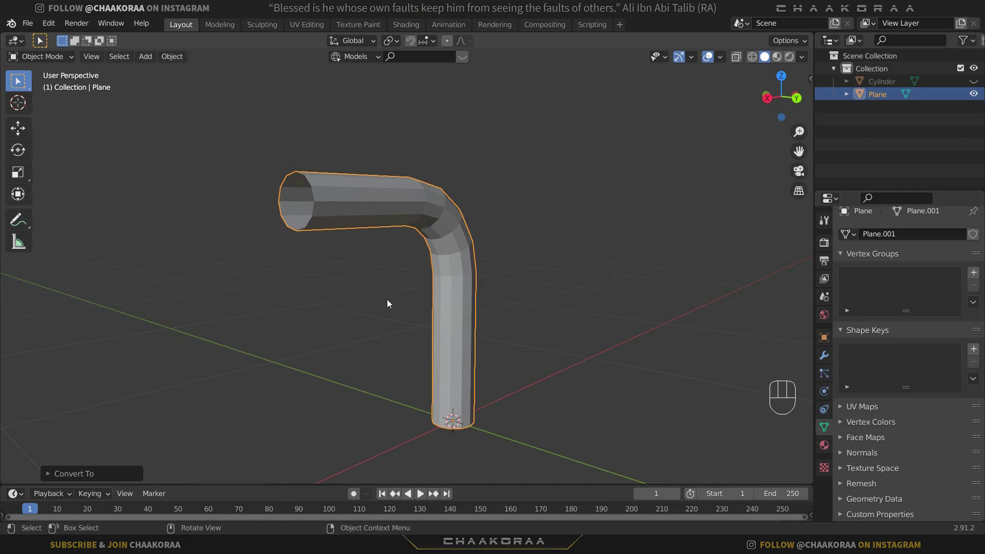
{"action": "middle_click_drag", "start_coordinate": [379, 281], "coordinate": [410, 290]}
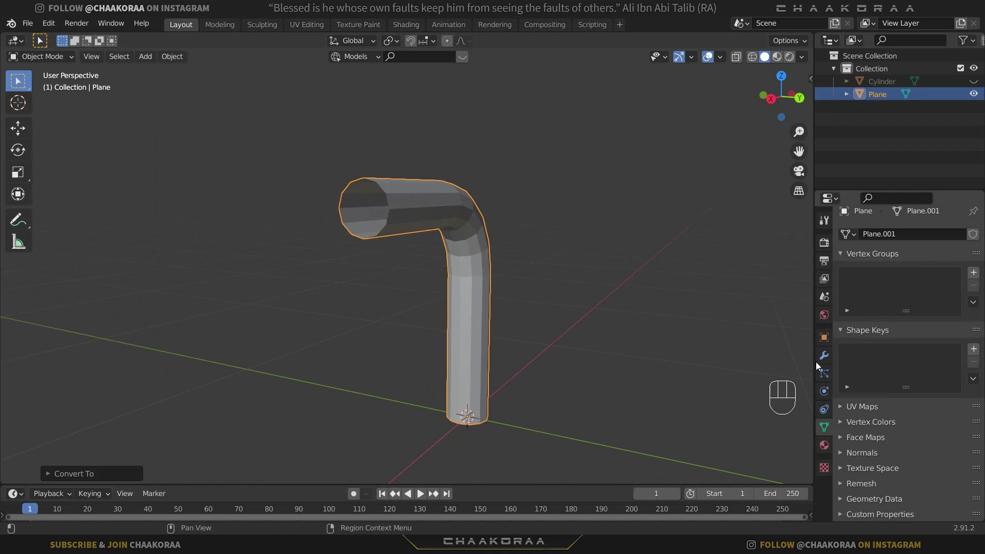
{"action": "key", "text": "Tab"}
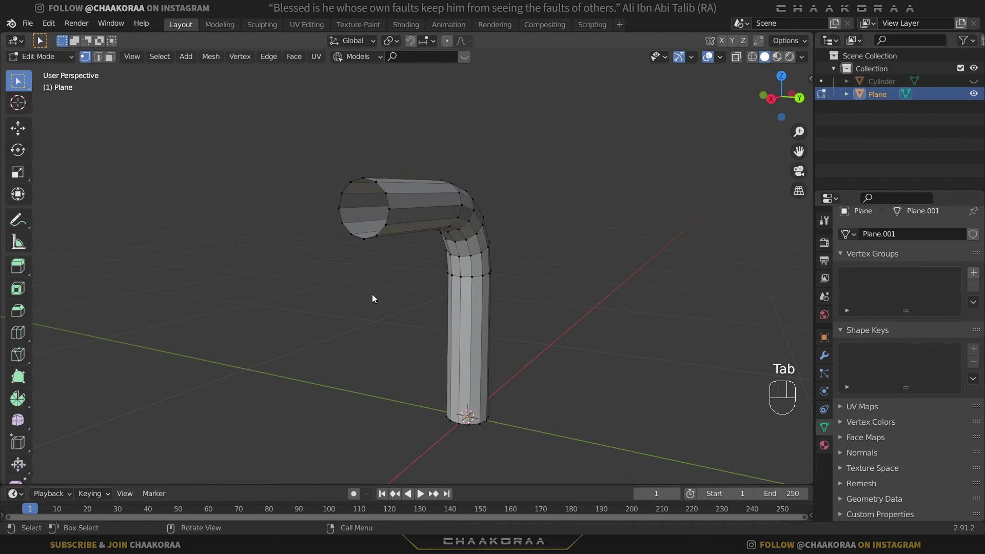
{"action": "scroll", "coordinate": [440, 218], "scroll_direction": "up", "scroll_amount": 5}
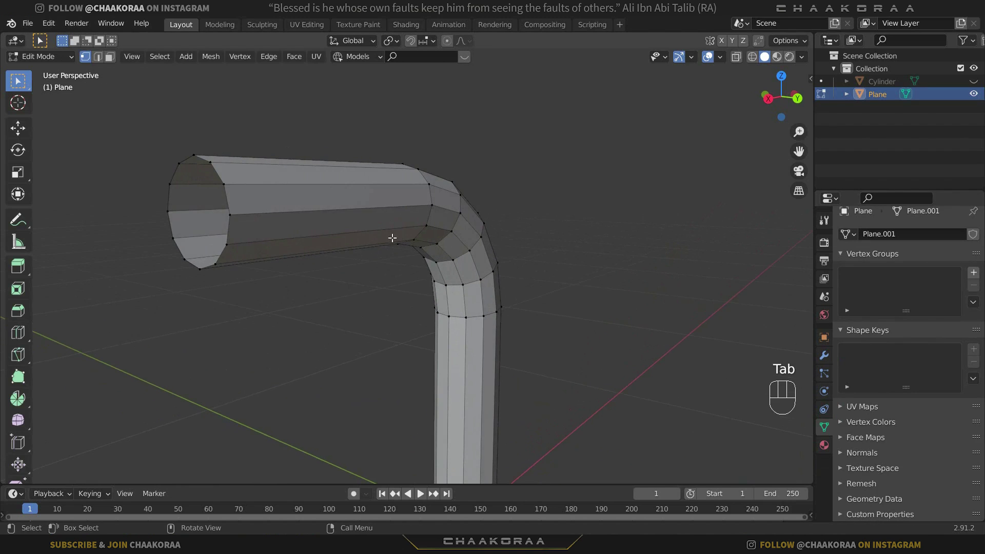
{"action": "middle_click_drag", "start_coordinate": [443, 249], "coordinate": [478, 128]}
{"action": "key", "text": "Tab"}
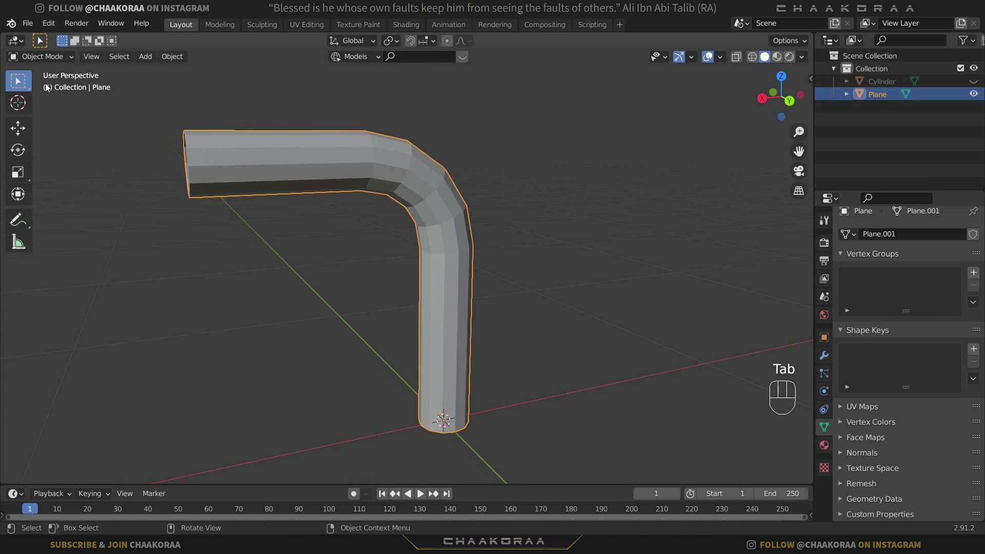
Move the bent pipe aside along the X axis.
{"action": "key", "text": "g"}
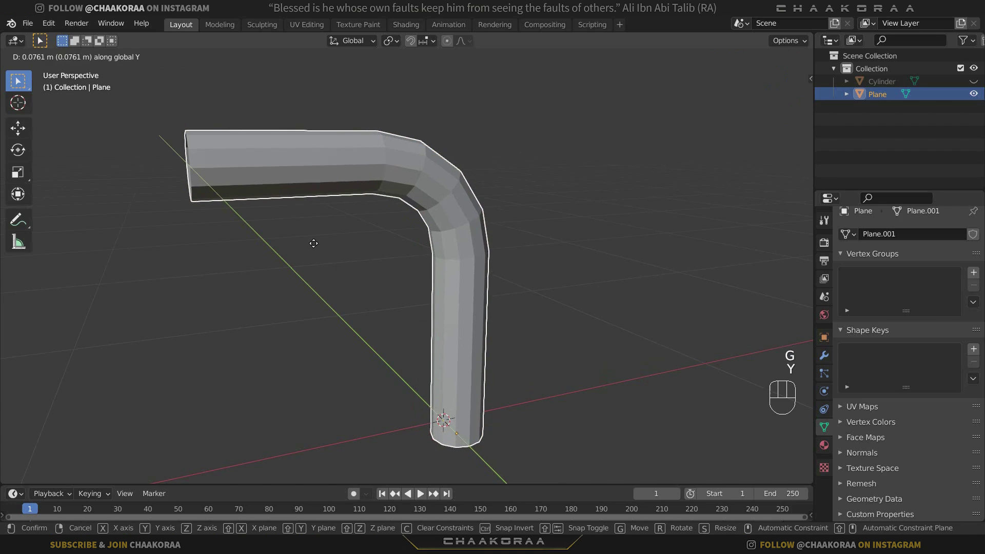
{"action": "key", "text": "y"}
{"action": "key", "text": "x"}
{"action": "left_click", "coordinate": [689, 226]}
Add a new Bezier curve at the scene centre.
{"action": "middle_click_drag", "start_coordinate": [692, 222], "coordinate": [434, 272]}
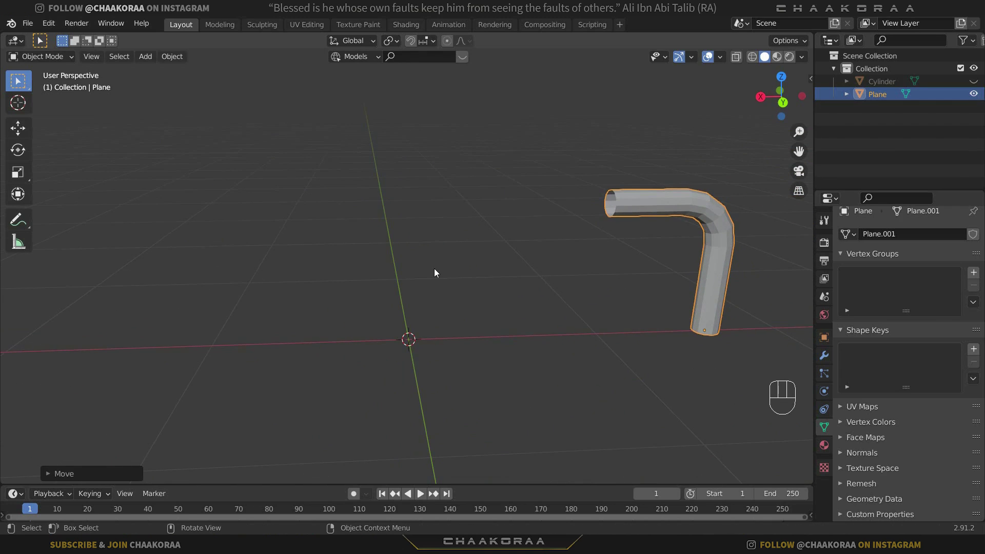
{"action": "key", "text": "shift+a"}
{"action": "mouse_move", "coordinate": [425, 282]}
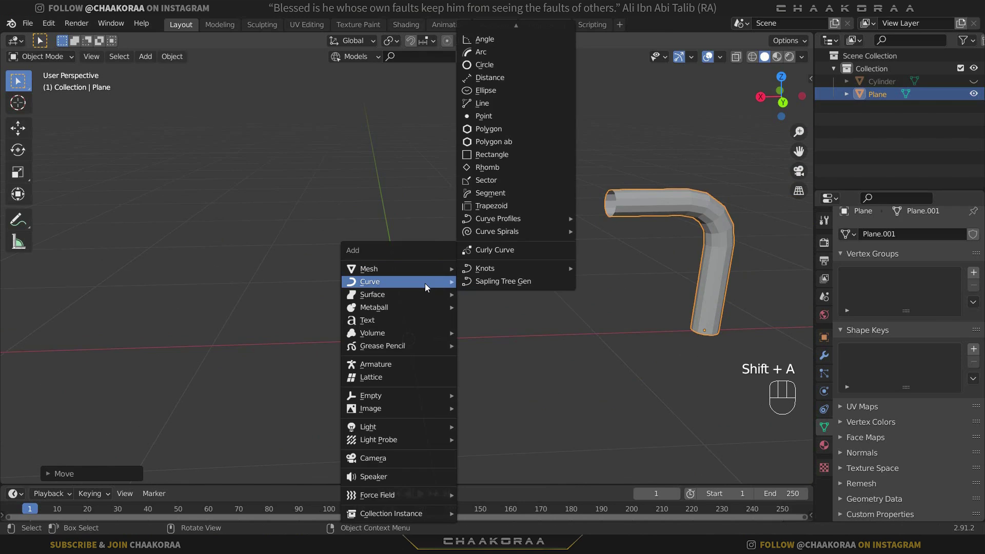
{"action": "mouse_move", "coordinate": [530, 19]}
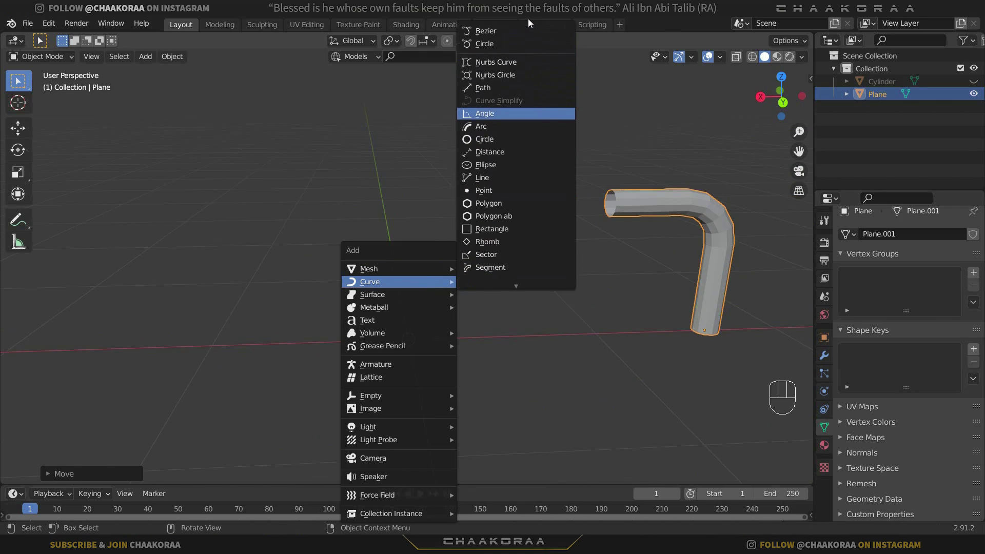
{"action": "left_click", "coordinate": [499, 31]}
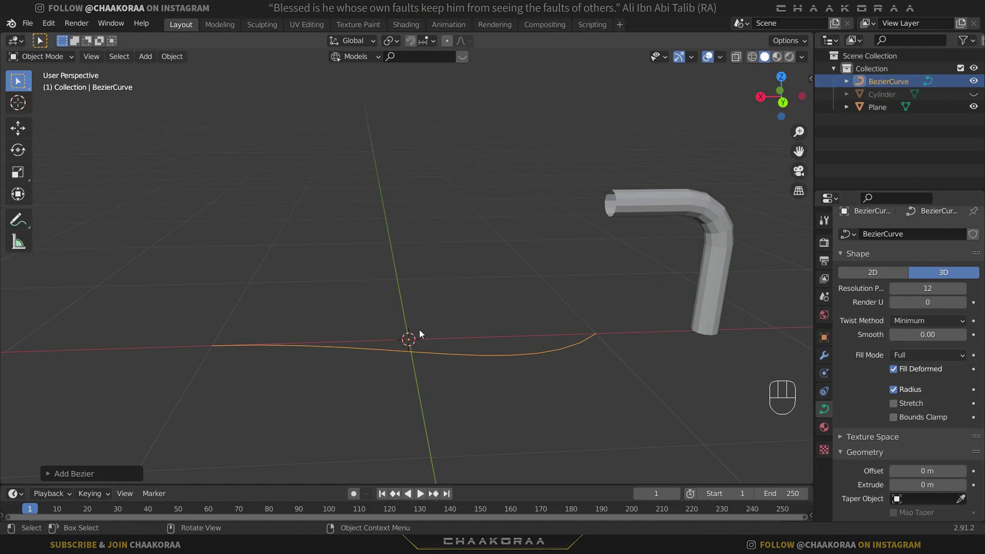
In Edit Mode, scale the curve points to zero along Y to make a straight line.
{"action": "key", "text": "Tab"}
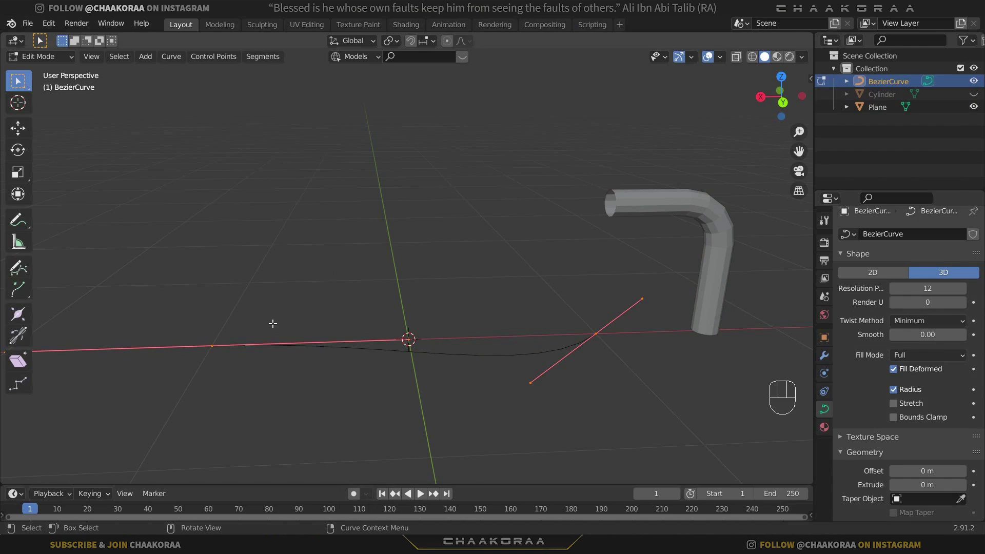
{"action": "key", "text": "s"}
{"action": "key", "text": "y"}
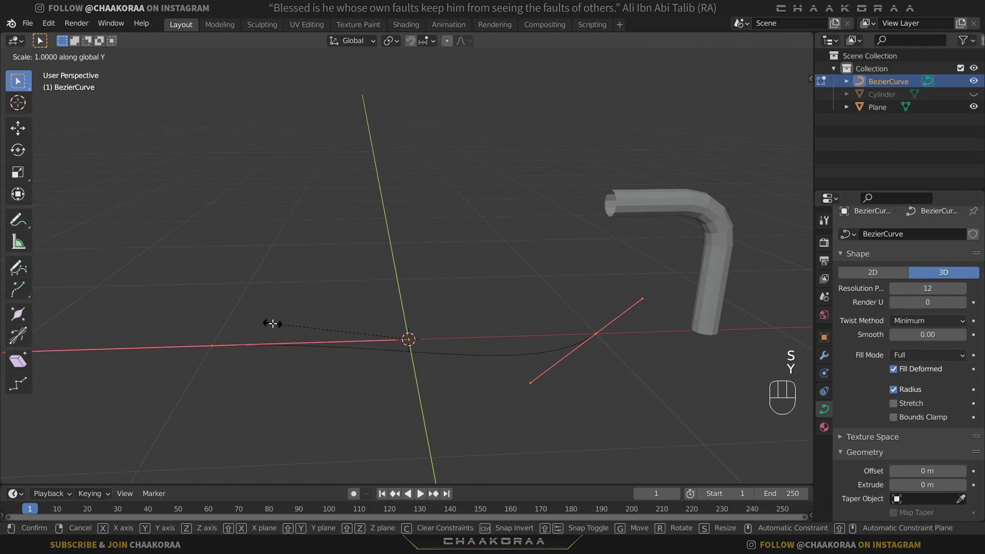
{"action": "key", "text": "KP_0"}
{"action": "key", "text": "KP_Enter"}
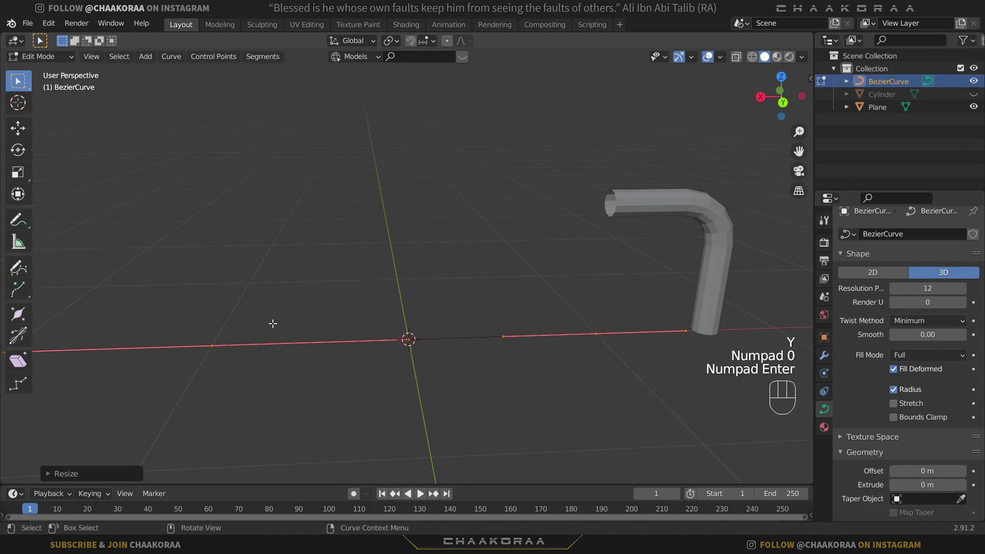
Set the curve's Bevel Depth to 0.03 m to form a thin tube.
{"action": "scroll", "coordinate": [885, 386], "scroll_direction": "down", "scroll_amount": 3}
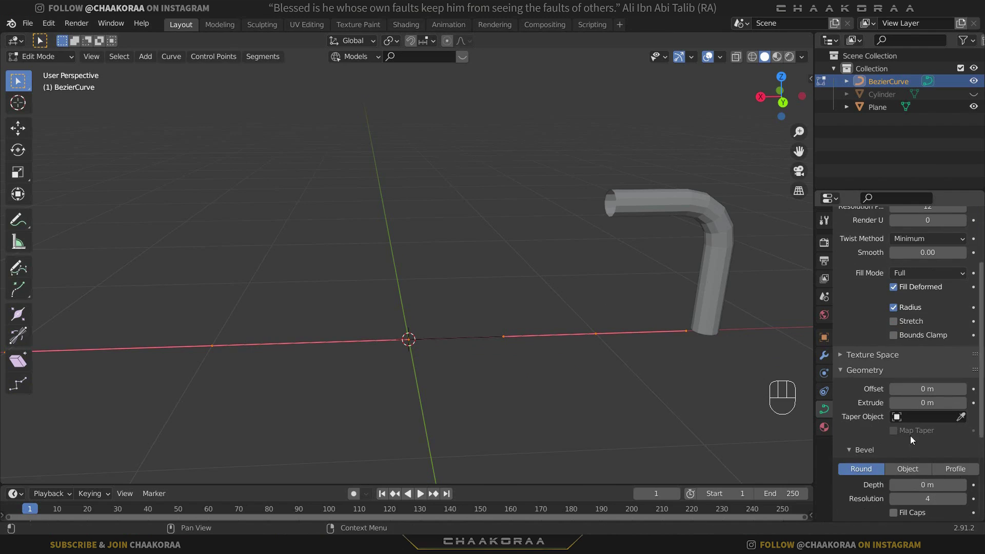
{"action": "left_click_drag", "start_coordinate": [923, 484], "coordinate": [888, 485]}
{"action": "middle_click_drag", "start_coordinate": [610, 359], "coordinate": [577, 370]}
{"action": "scroll", "coordinate": [548, 349], "scroll_direction": "down", "scroll_amount": 3}
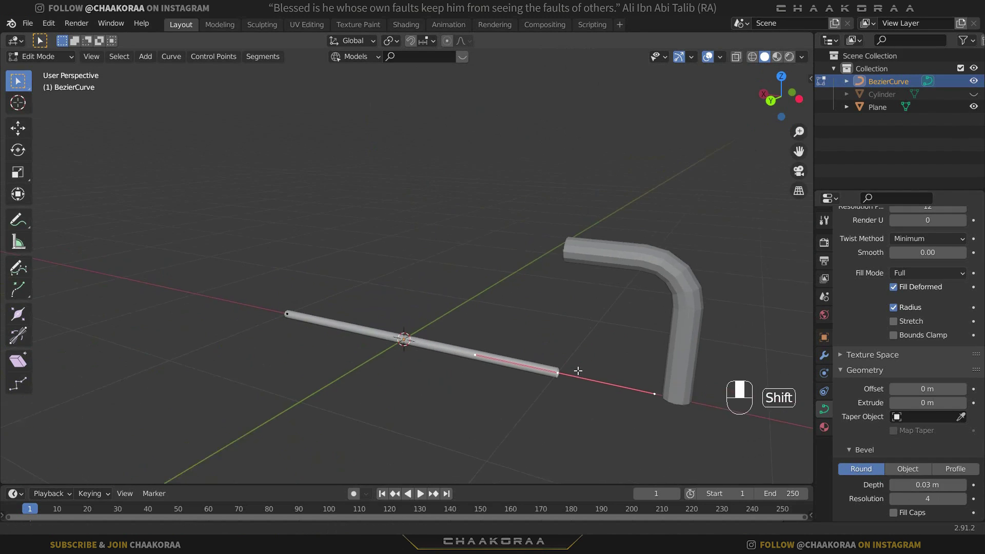
{"action": "scroll", "coordinate": [576, 370], "scroll_direction": "down", "scroll_amount": 2}
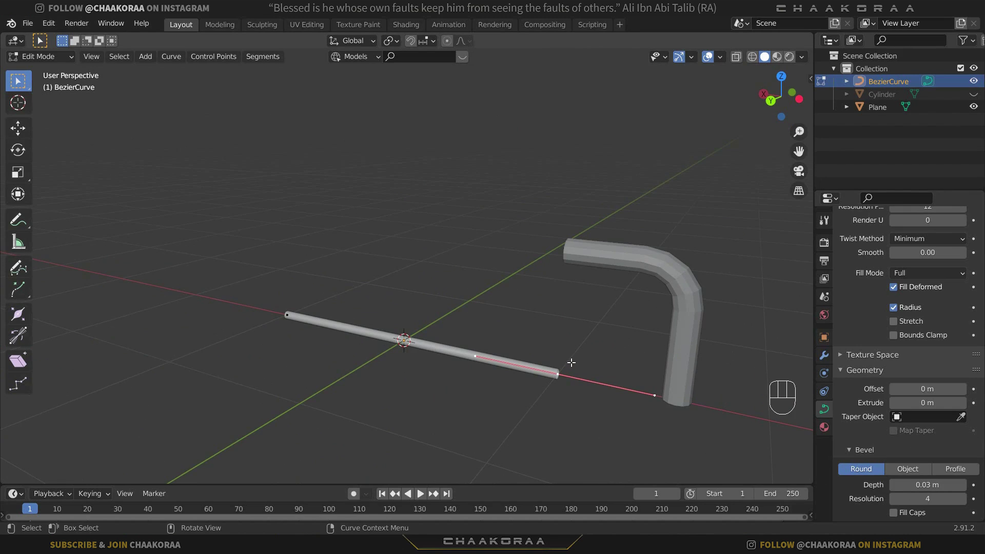
Extrude two new points from the wire end, rotating and raising the first one.
{"action": "key", "text": "e"}
{"action": "left_click", "coordinate": [548, 255]}
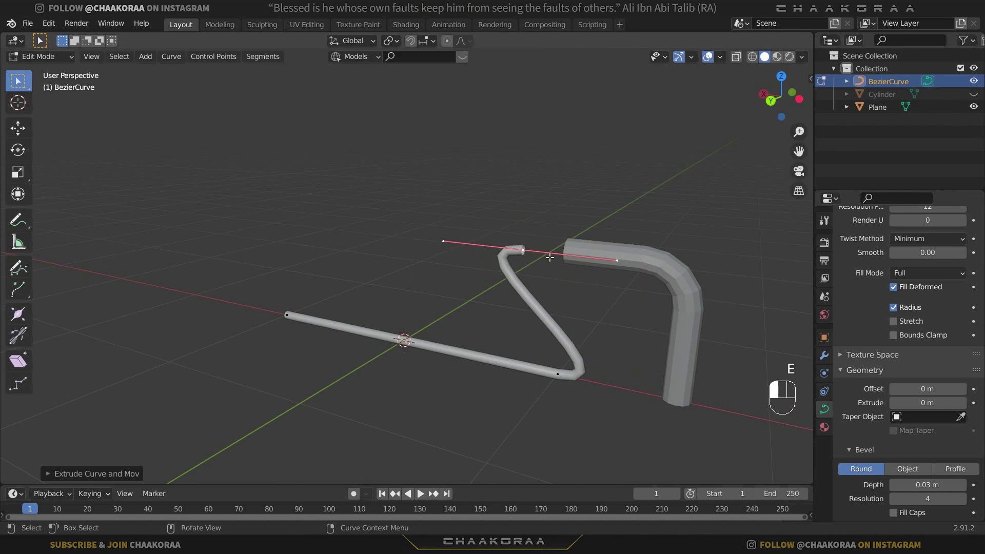
{"action": "key", "text": "r"}
{"action": "left_click", "coordinate": [543, 269]}
{"action": "key", "text": "g"}
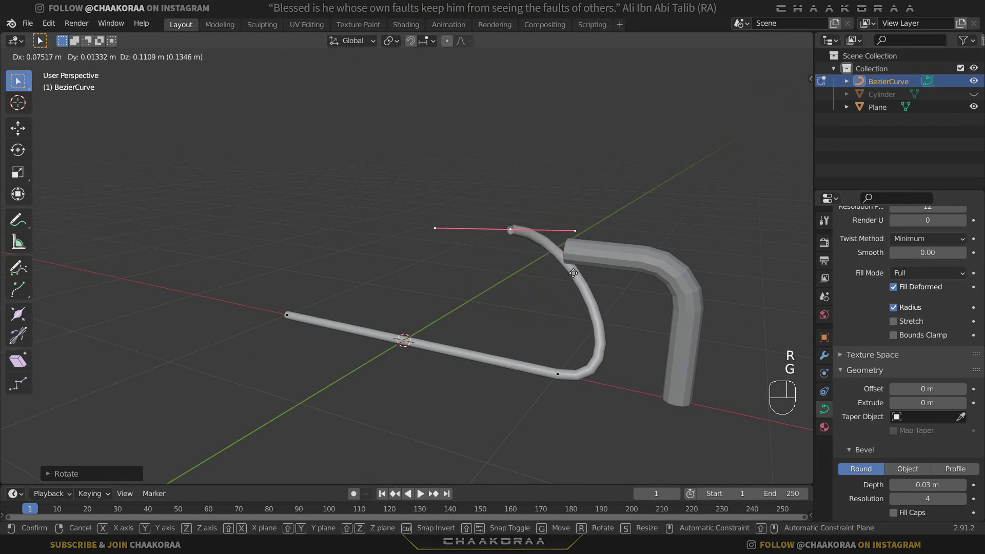
{"action": "left_click", "coordinate": [595, 279]}
{"action": "key", "text": "e"}
{"action": "left_click", "coordinate": [385, 319]}
{"action": "middle_click_drag", "start_coordinate": [385, 319], "coordinate": [424, 318]}
Move the last point up-left and extrude further points that bend the wire into loops.
{"action": "key", "text": "g"}
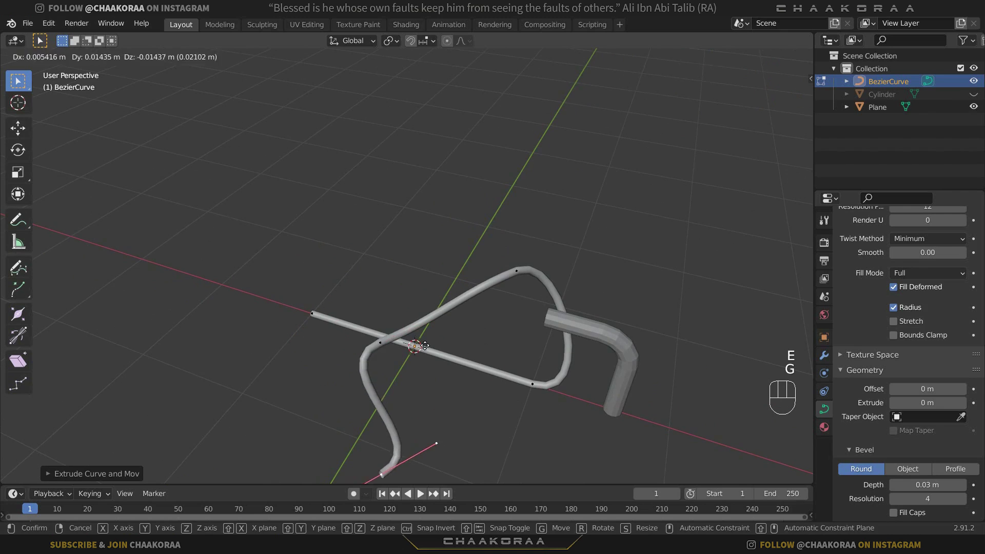
{"action": "left_click", "coordinate": [387, 169]}
{"action": "key", "text": "e"}
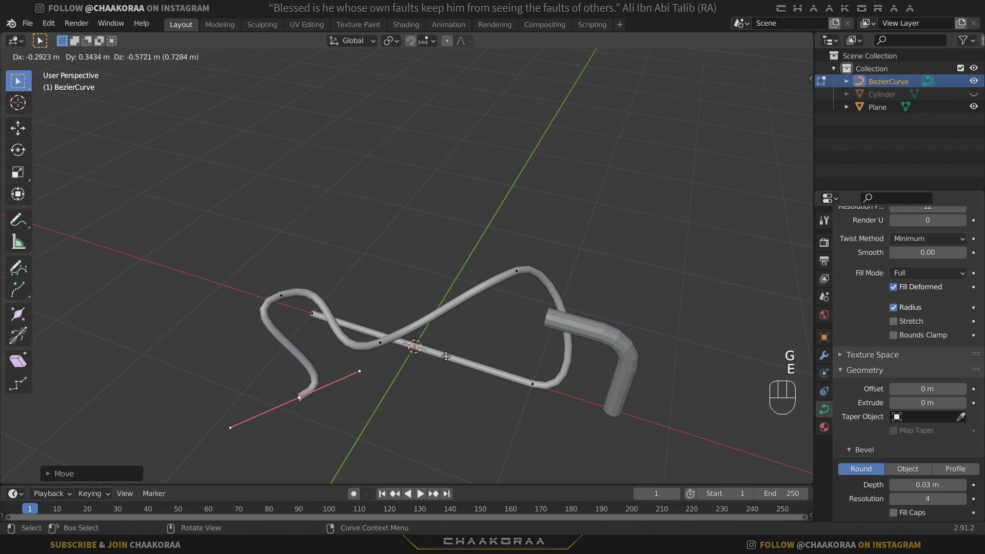
{"action": "left_click", "coordinate": [502, 150]}
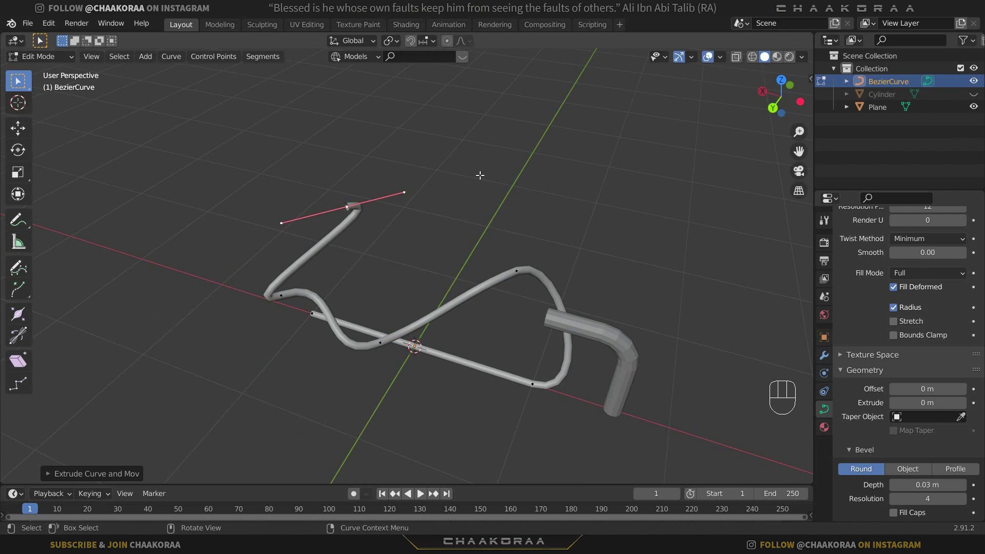
{"action": "key", "text": "e"}
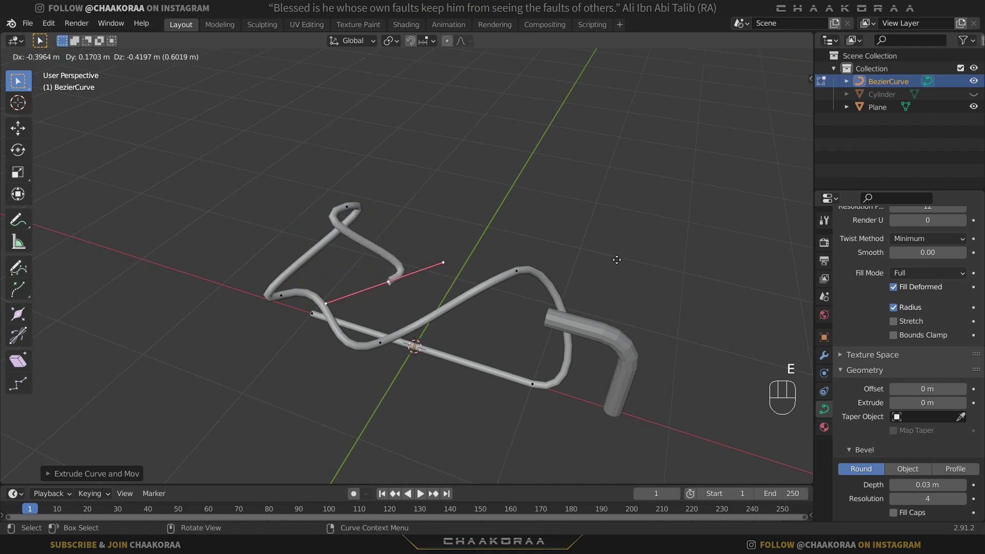
{"action": "left_click", "coordinate": [587, 175]}
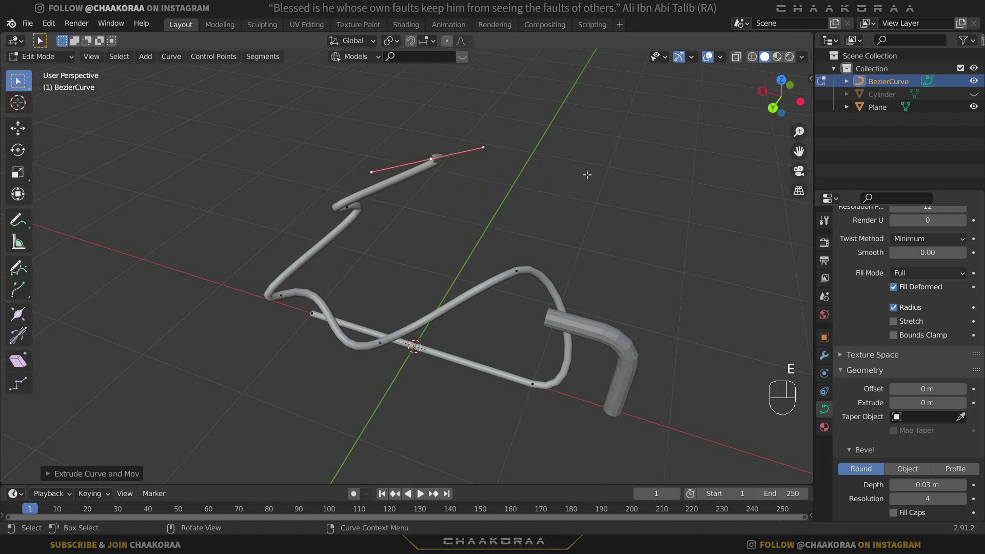
{"action": "key", "text": "g"}
{"action": "left_click", "coordinate": [703, 216]}
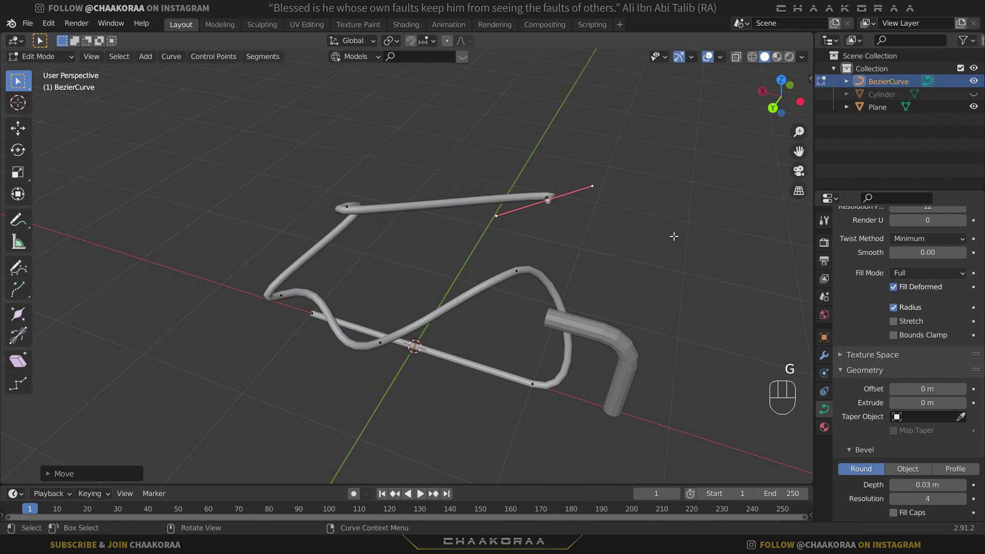
{"action": "key", "text": "e"}
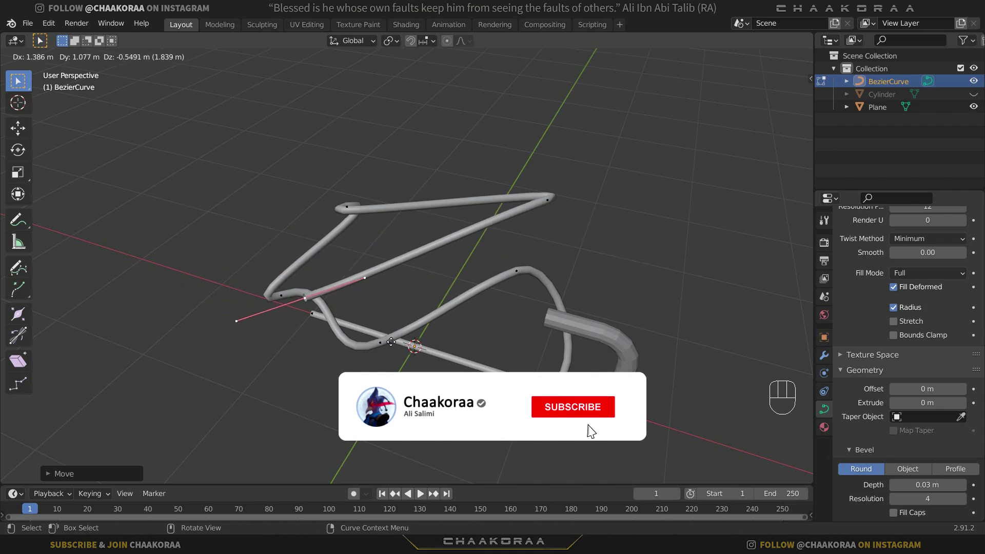
Place the last extruded point to the left, doubling back across the loops.
{"action": "left_click", "coordinate": [436, 336]}
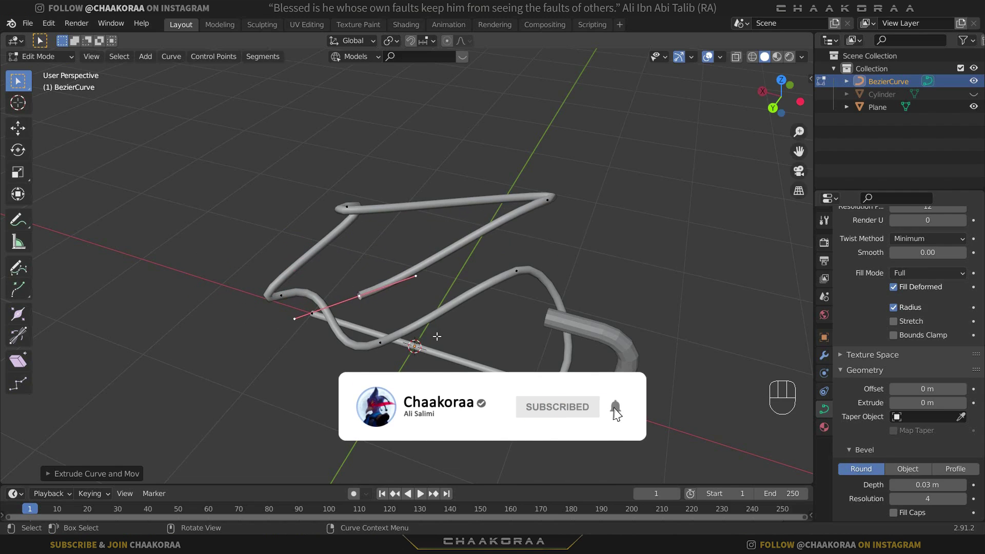